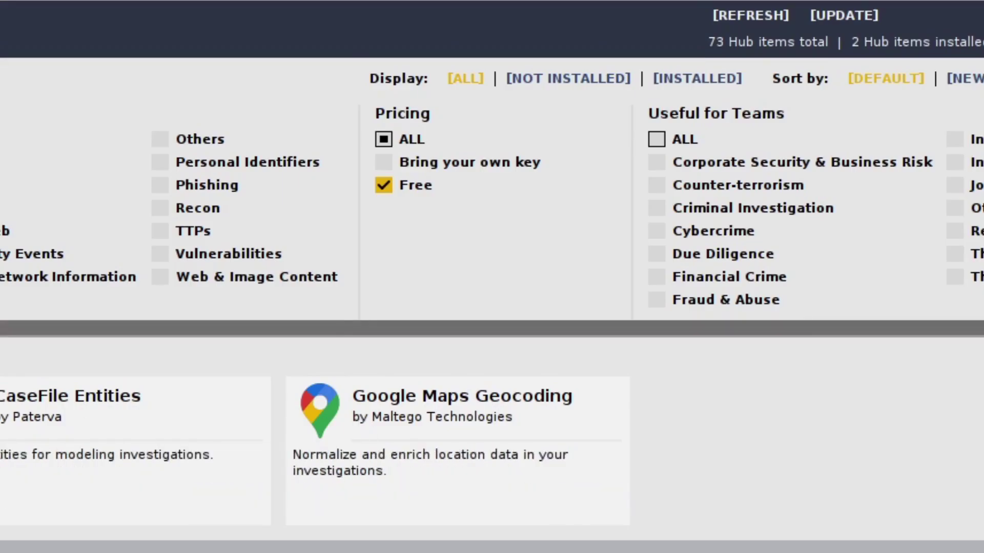
Step: Filter the Transform Hub to Free pricing, leaving Standard Machines, CaseFile Entities and Google Maps Geocoding
{"action": "left_click", "coordinate": [384, 185]}
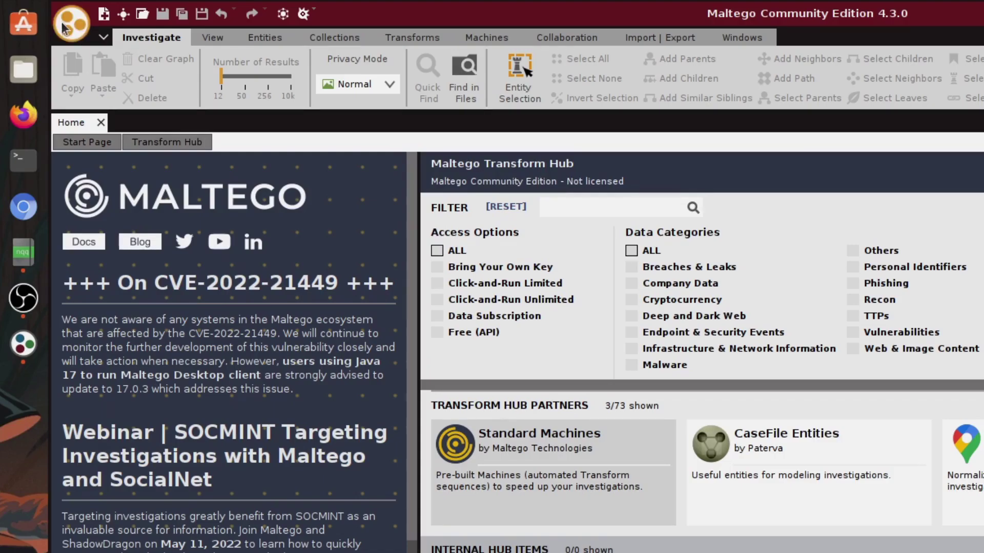
Step: Create a blank New Graph (1) from the Maltego application menu
{"action": "left_click", "coordinate": [68, 25]}
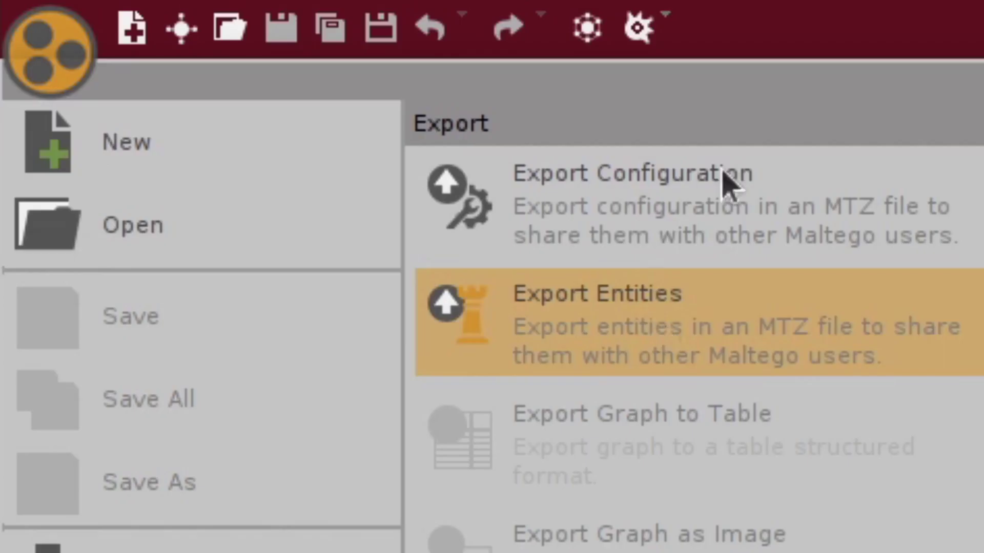
{"action": "left_click", "coordinate": [141, 15]}
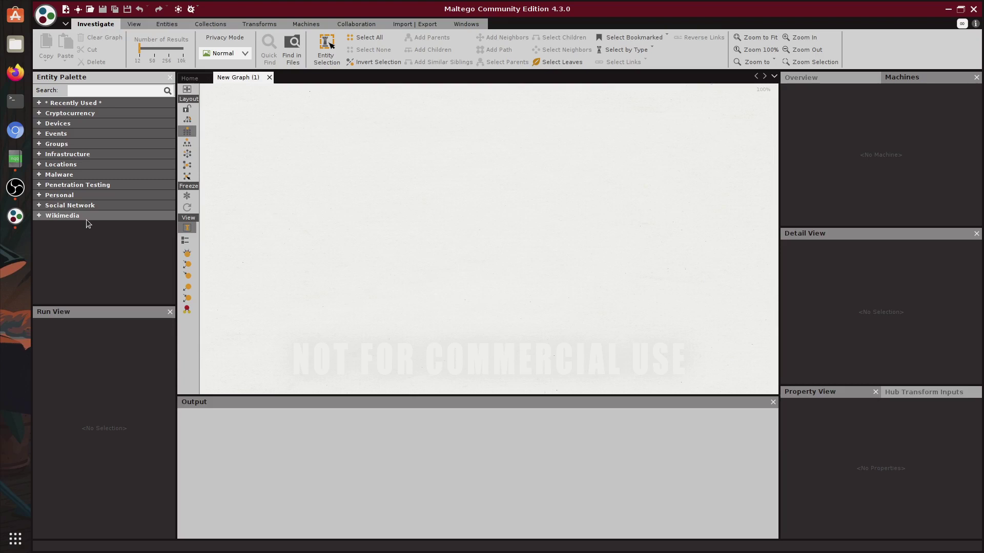
Step: Drag a Person entity from Recently Used onto the graph and view its details
{"action": "left_click", "coordinate": [72, 102]}
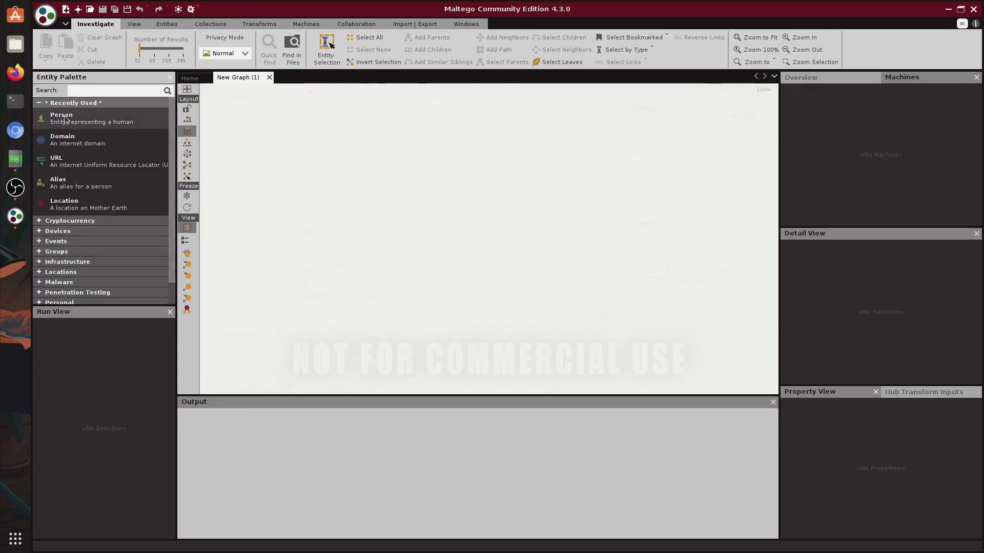
{"action": "left_click_drag", "start_coordinate": [82, 121], "coordinate": [454, 187]}
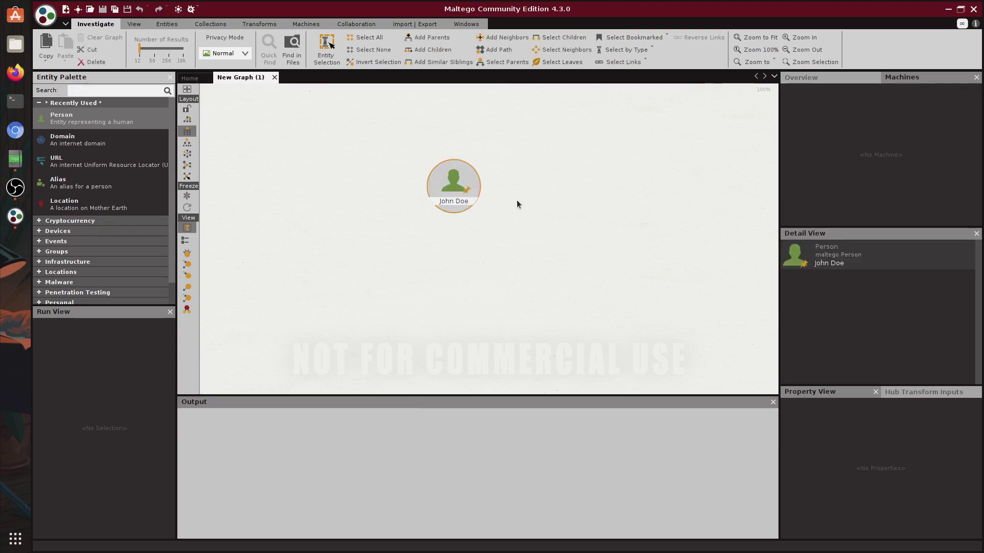
{"action": "right_click", "coordinate": [453, 186]}
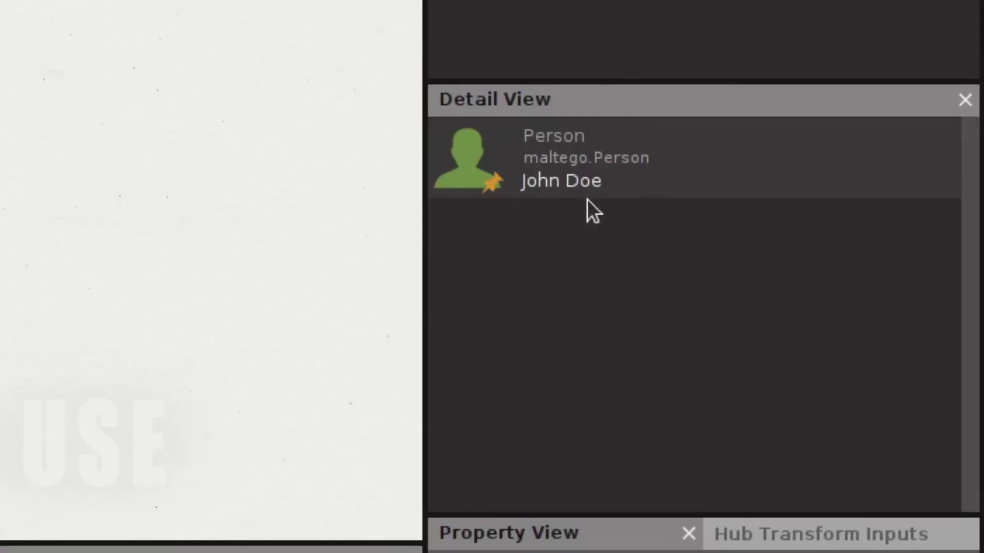
{"action": "left_click", "coordinate": [578, 171]}
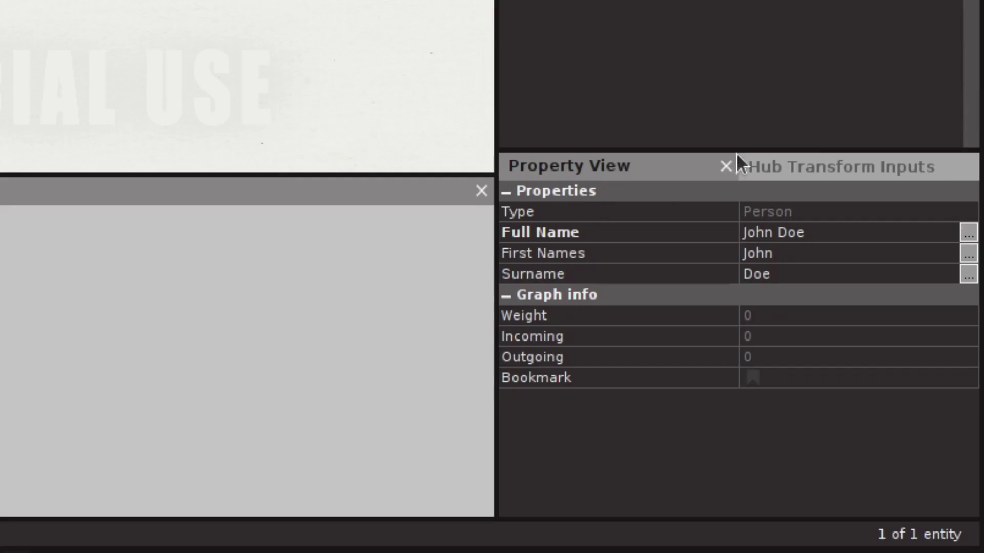
Step: Review the person's properties and start changing its first name to 'Johna'
{"action": "left_click", "coordinate": [801, 166]}
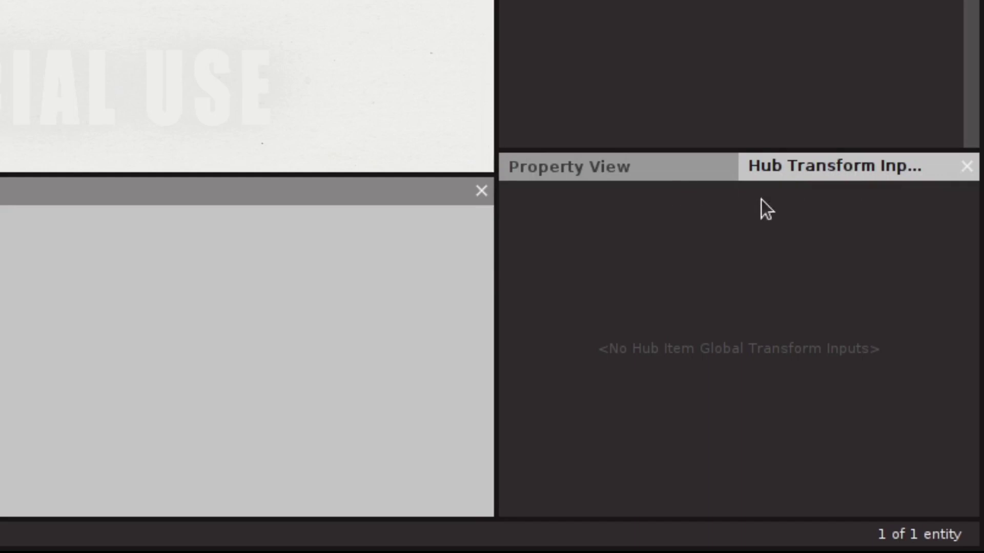
{"action": "left_click", "coordinate": [644, 174]}
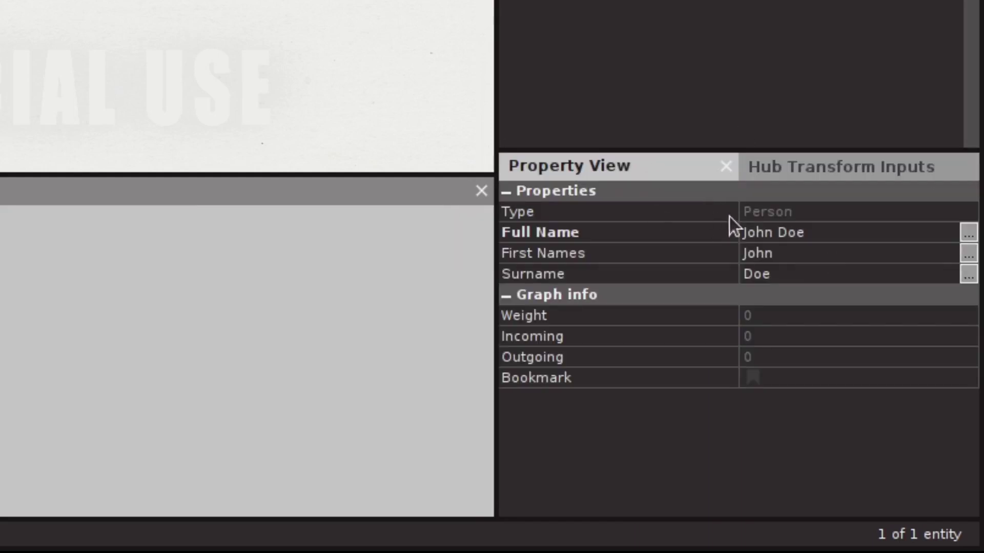
{"action": "left_click", "coordinate": [787, 256]}
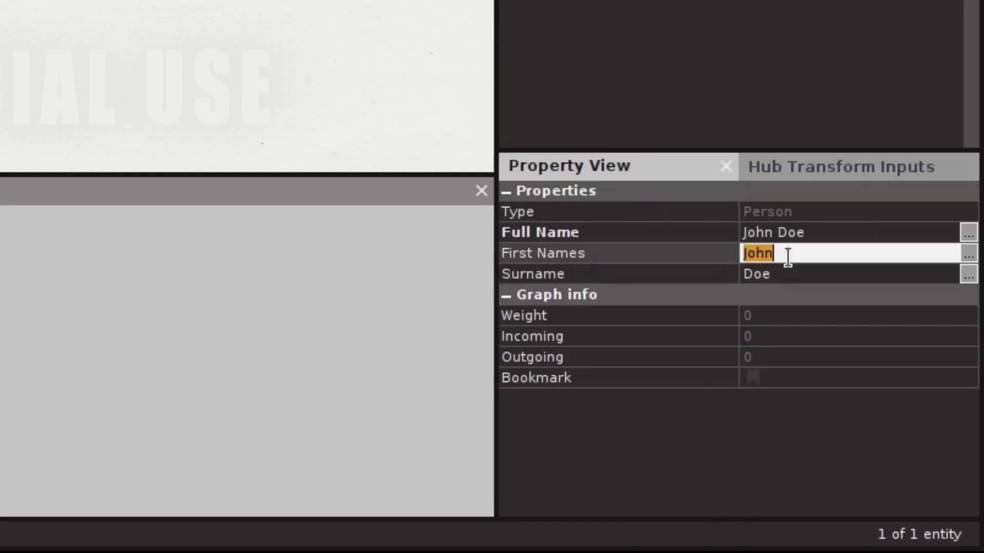
{"action": "type", "text": "Johna"}
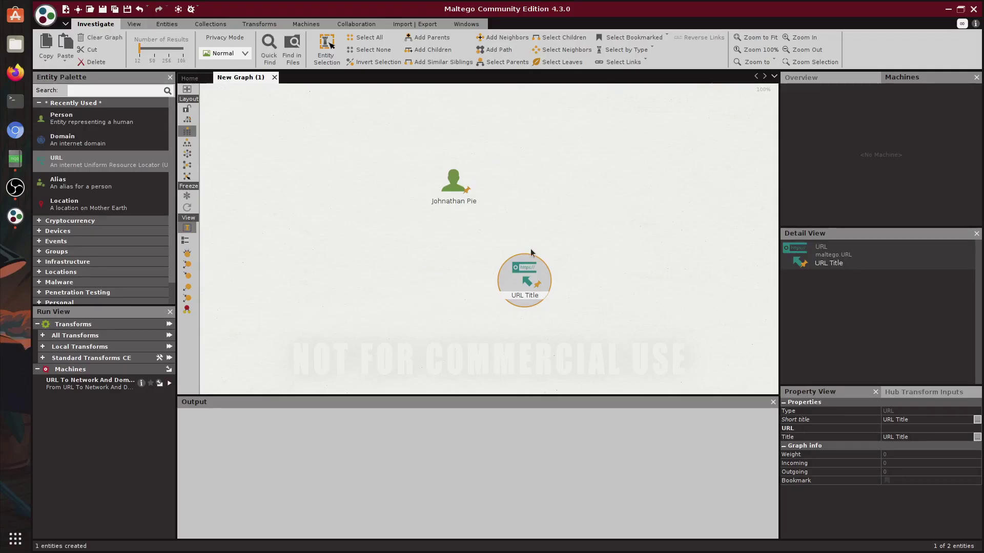
Step: Select both entities, show the graph Overview, and lay them out side by side
{"action": "key", "text": "ctrl+a"}
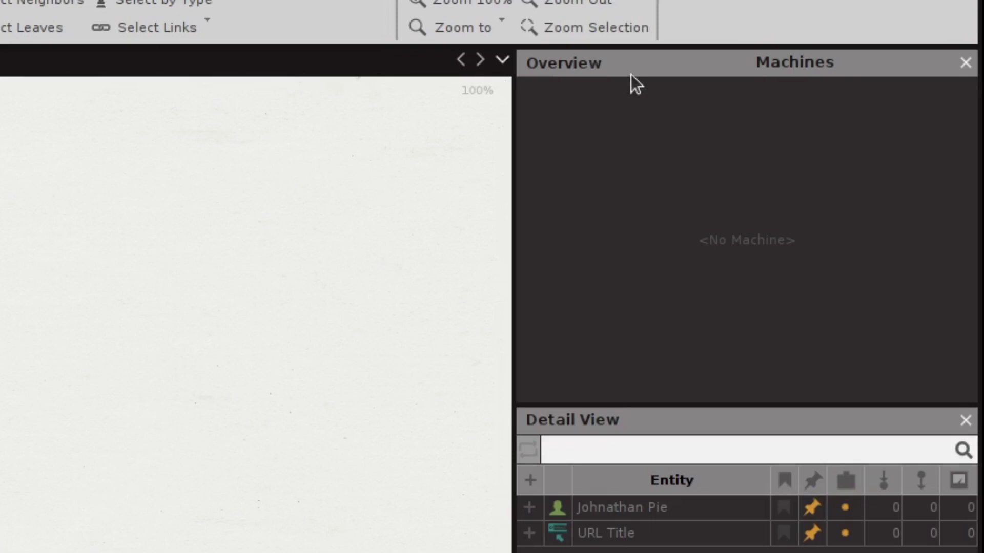
{"action": "left_click", "coordinate": [823, 88]}
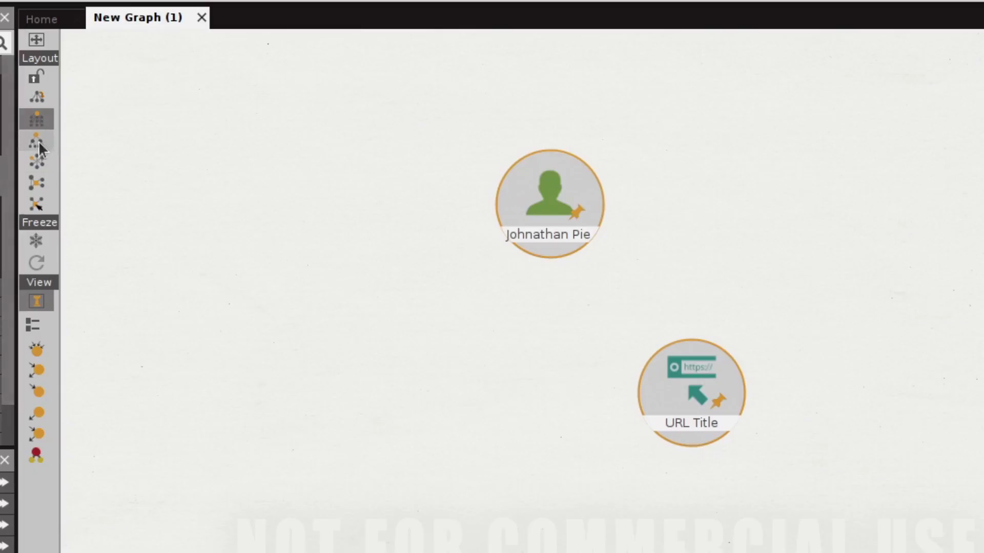
{"action": "left_click", "coordinate": [187, 143]}
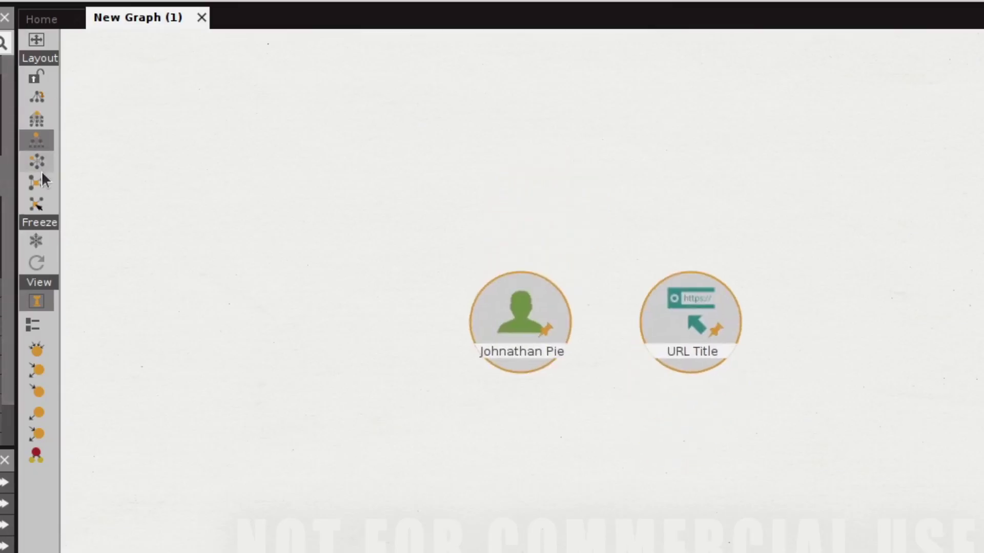
{"action": "left_click", "coordinate": [41, 206]}
{"action": "left_click", "coordinate": [36, 120]}
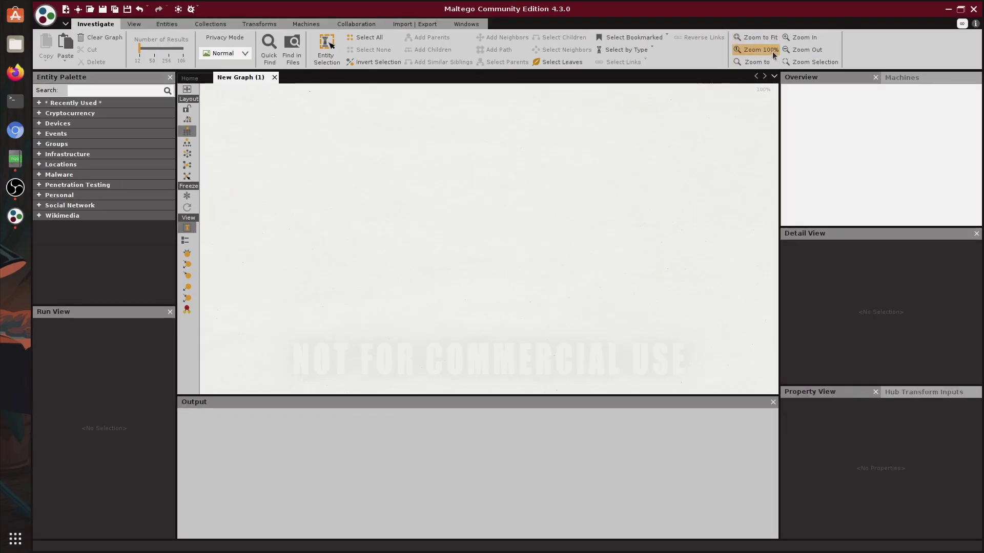
Step: Zoom the graph to 100% and fit it, then switch from entity to link selection
{"action": "left_click", "coordinate": [802, 37]}
{"action": "left_click", "coordinate": [784, 77]}
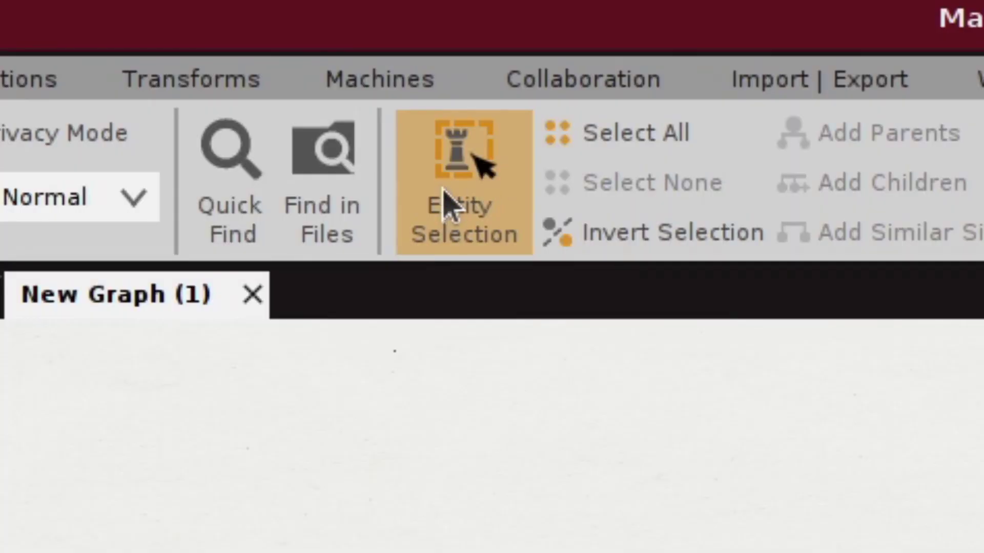
{"action": "left_click", "coordinate": [328, 55]}
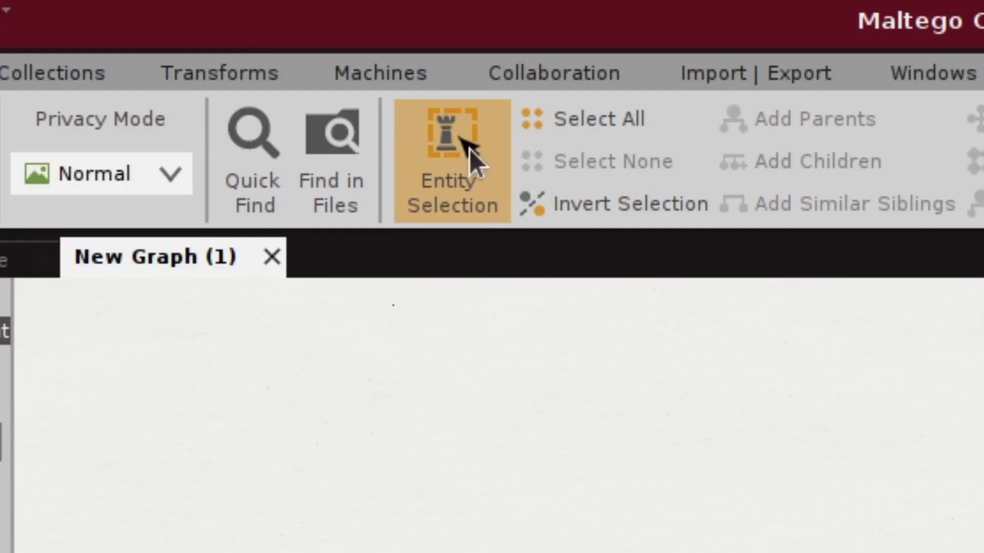
{"action": "left_click", "coordinate": [434, 167]}
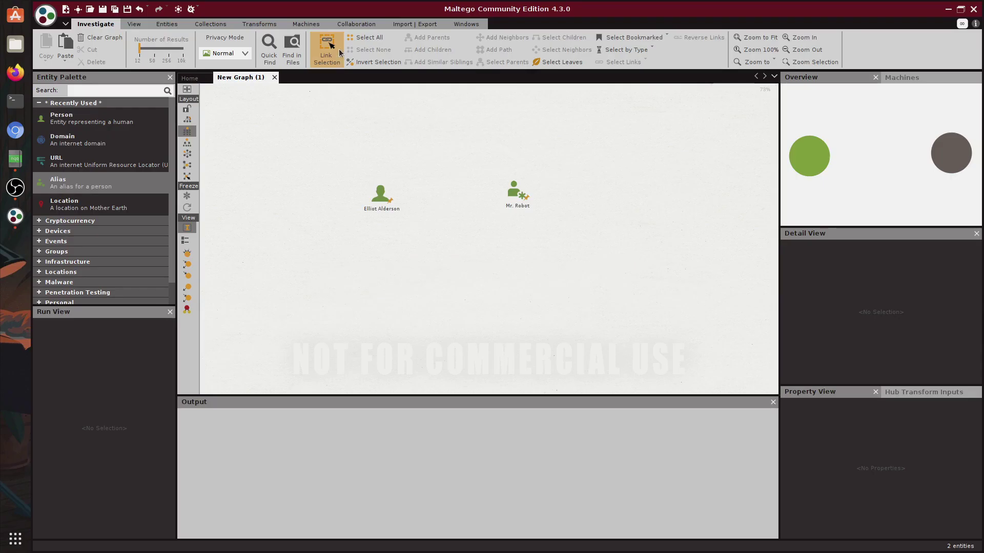
Step: Draw a link from Person to Alias labelled 'hacker_nickname'
{"action": "left_click", "coordinate": [380, 194]}
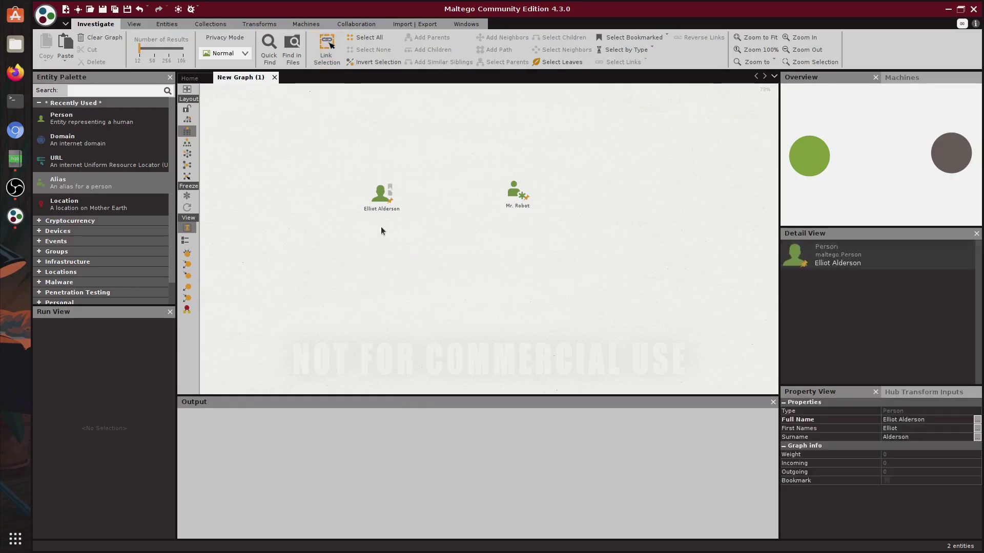
{"action": "left_click", "coordinate": [394, 215]}
{"action": "left_click", "coordinate": [381, 195]}
{"action": "left_click", "coordinate": [401, 196]}
{"action": "left_click_drag", "start_coordinate": [399, 197], "coordinate": [511, 192]}
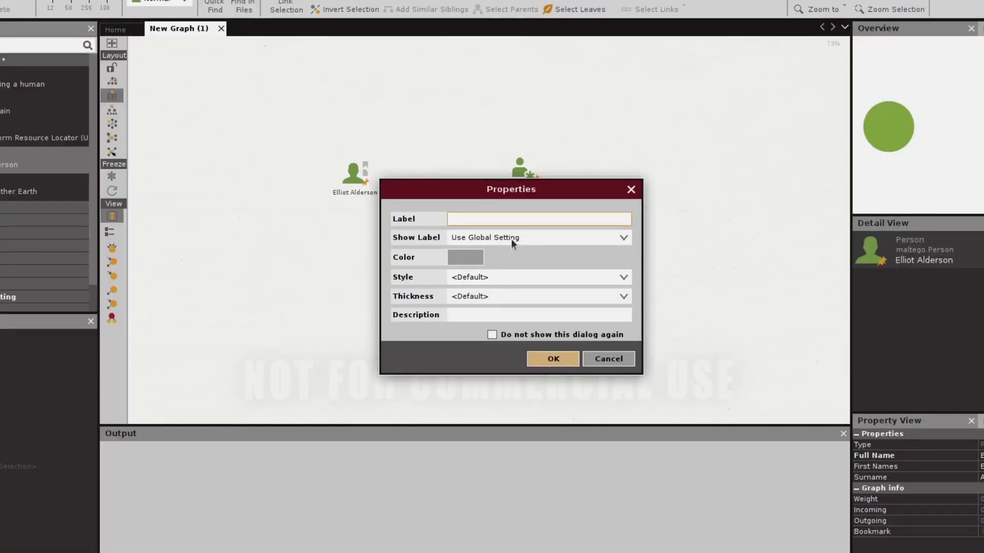
{"action": "type", "text": "hacker_nickname"}
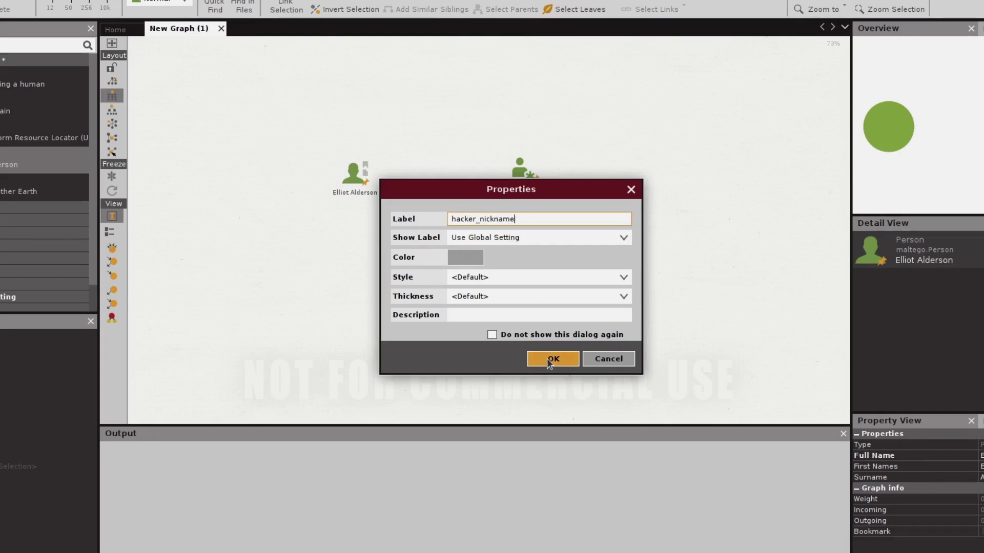
{"action": "left_click", "coordinate": [546, 358]}
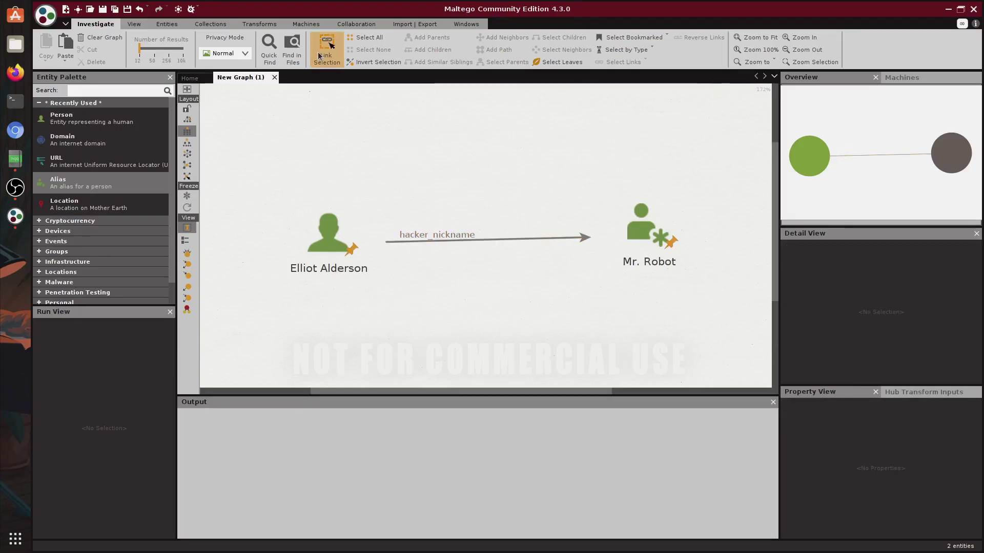
Step: Return to entity selection and inspect the Person and Alias entities
{"action": "left_click", "coordinate": [328, 51]}
{"action": "left_click", "coordinate": [331, 245]}
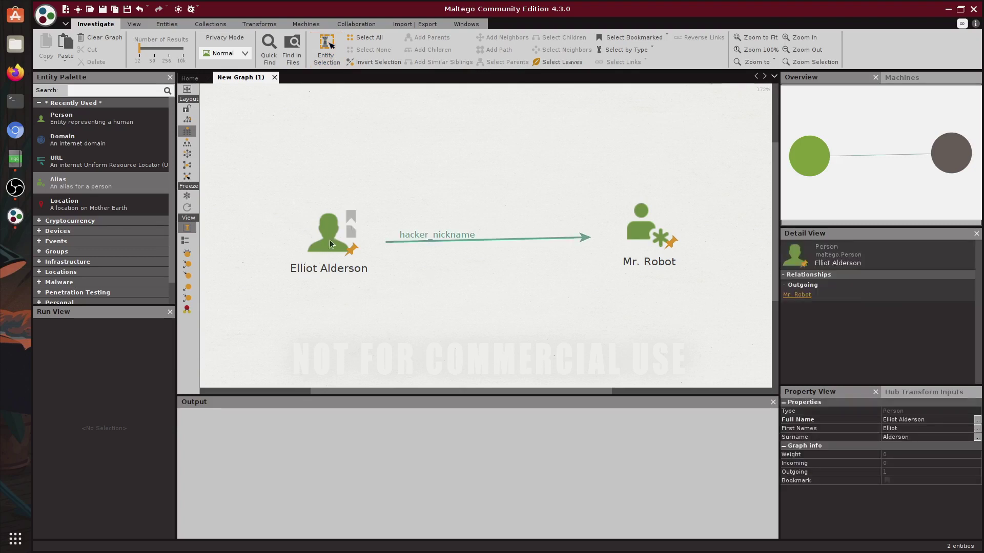
{"action": "left_click", "coordinate": [648, 225]}
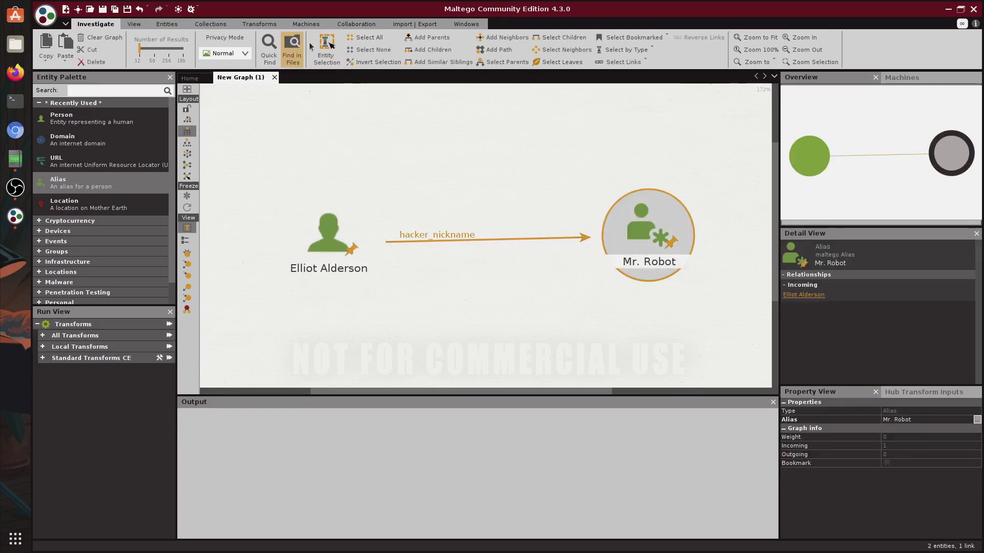
{"action": "left_click", "coordinate": [328, 51]}
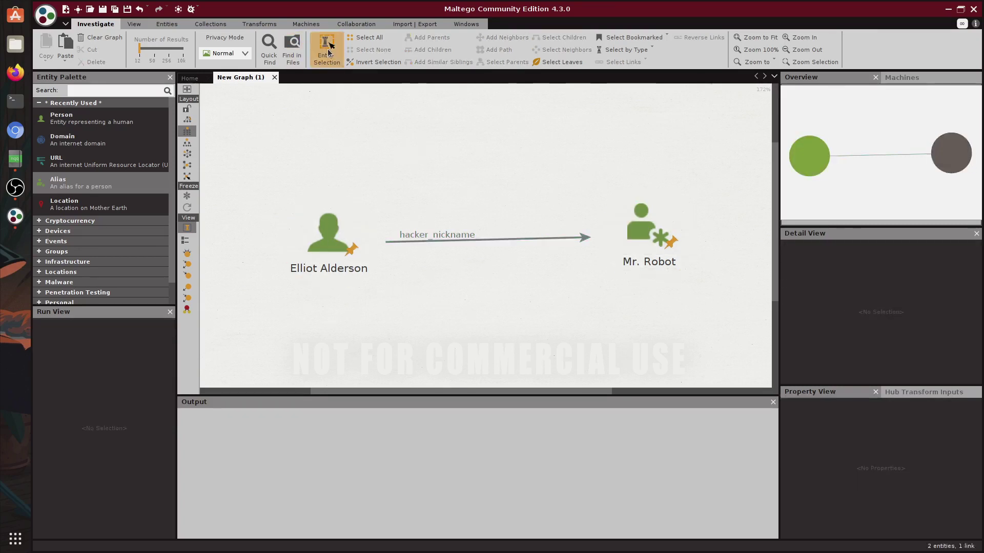
{"action": "left_click", "coordinate": [233, 53]}
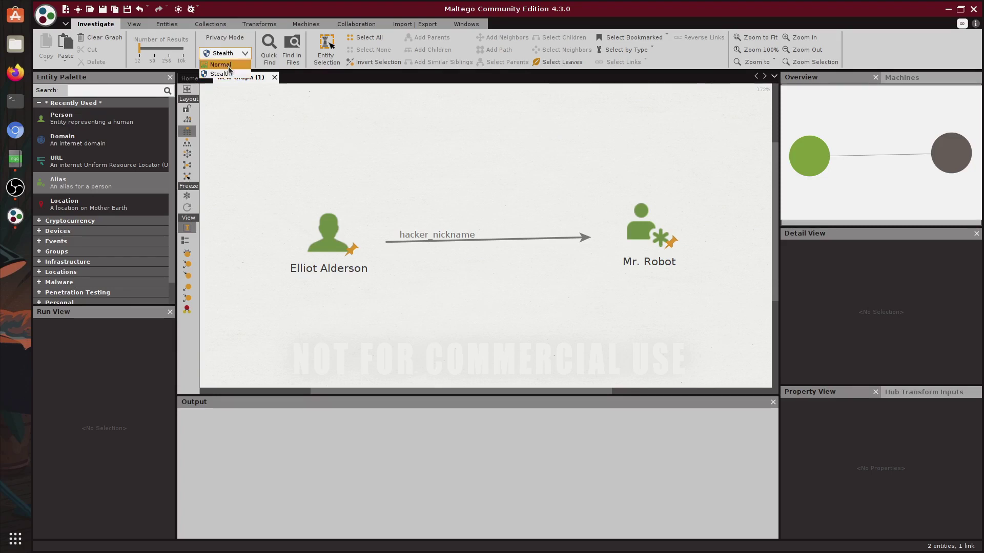
Step: Set the privacy mode to Normal and show the View ribbon options
{"action": "left_click", "coordinate": [229, 67]}
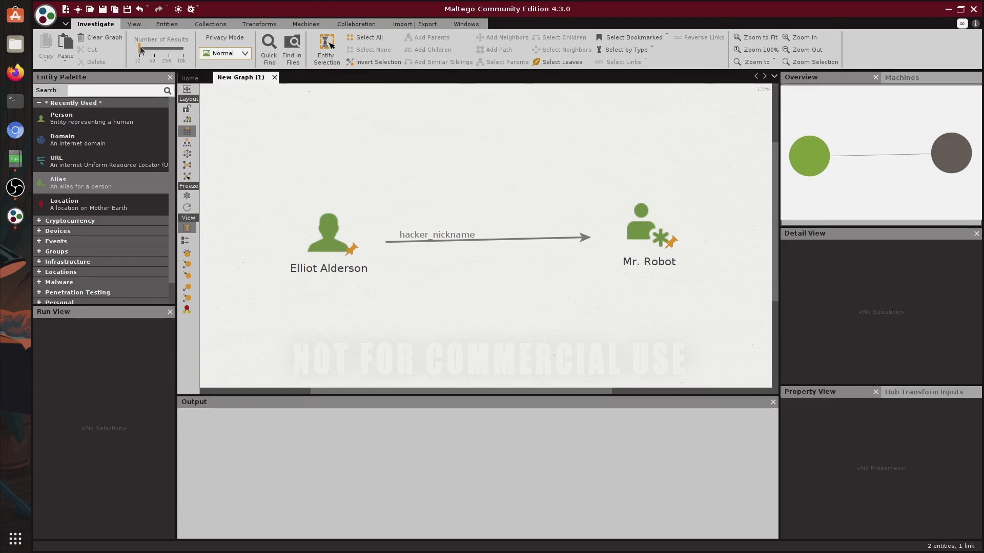
{"action": "left_click", "coordinate": [134, 25]}
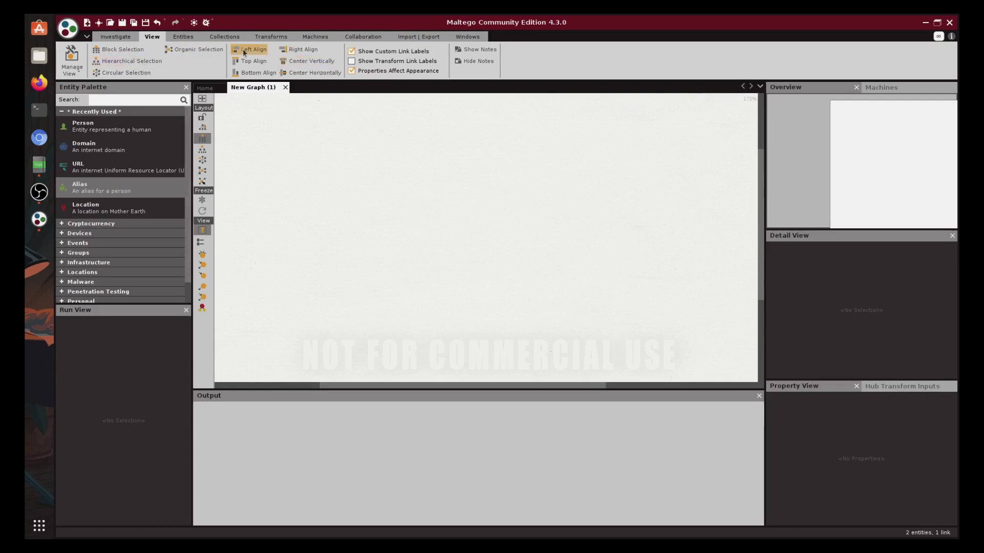
Step: Start the basic New Entity Type wizard, then cancel without creating anything
{"action": "left_click", "coordinate": [171, 38]}
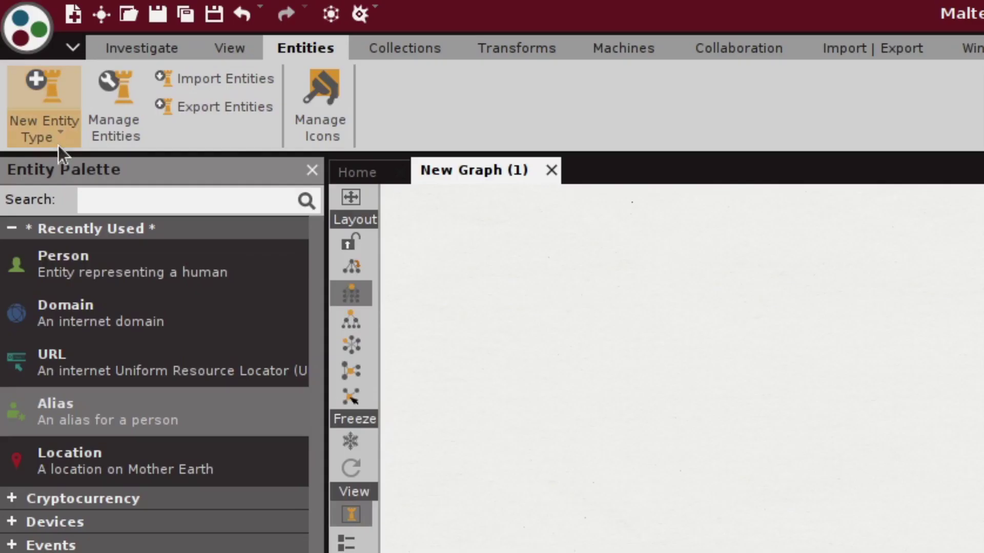
{"action": "left_click", "coordinate": [59, 61]}
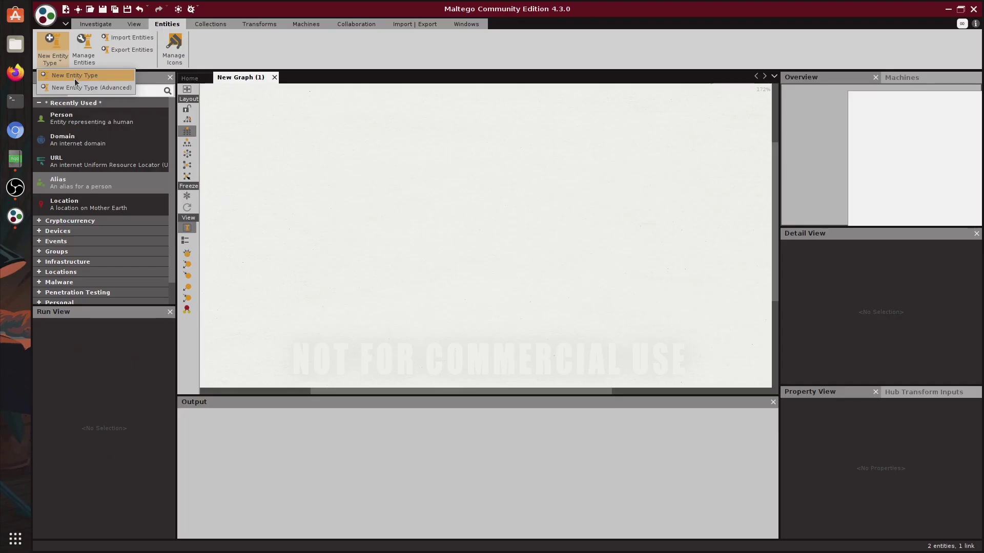
{"action": "left_click", "coordinate": [75, 77]}
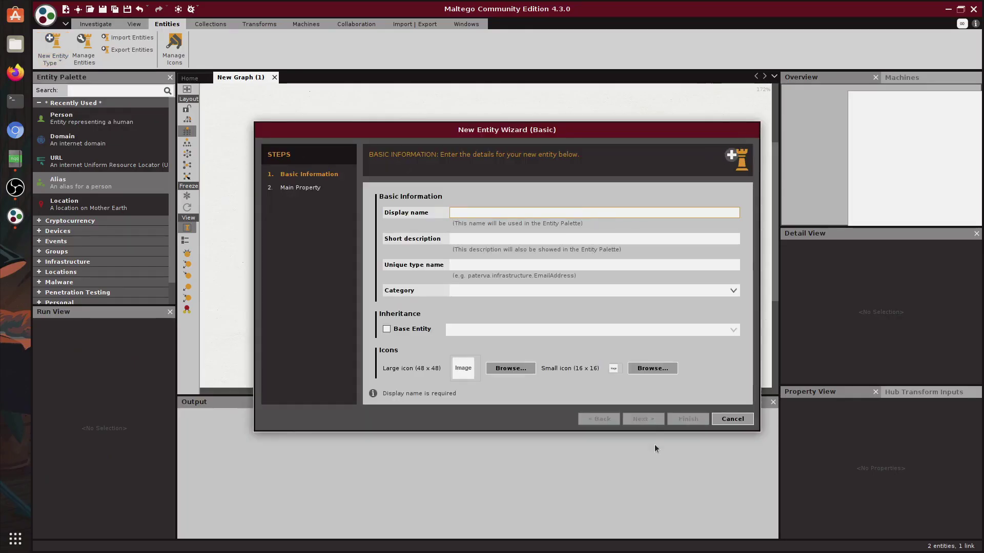
{"action": "left_click", "coordinate": [723, 419]}
Step: Review the Tweet entity type's Additional Properties and Display Settings, closing without changes
{"action": "left_click", "coordinate": [83, 49]}
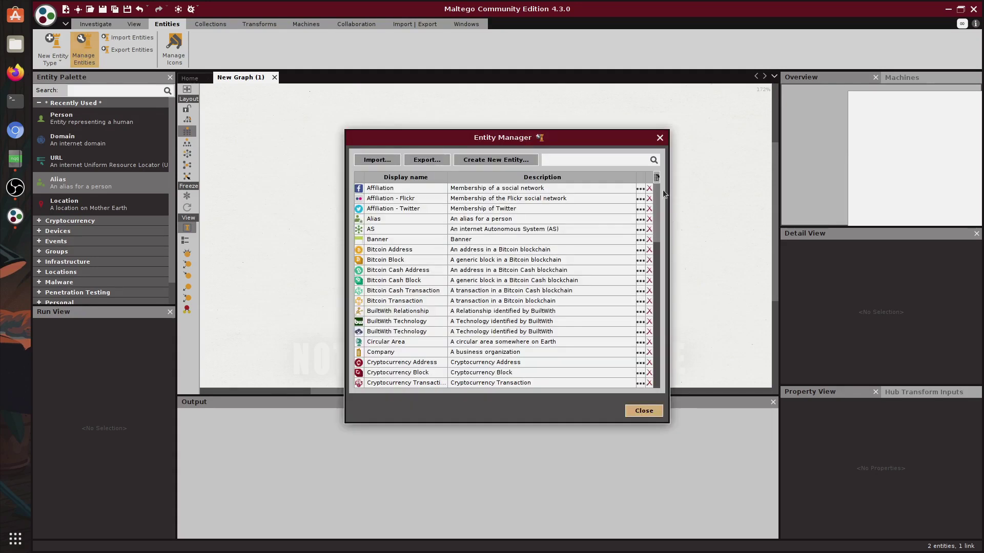
{"action": "left_click_drag", "start_coordinate": [656, 191], "coordinate": [641, 361]}
{"action": "left_click", "coordinate": [640, 342]}
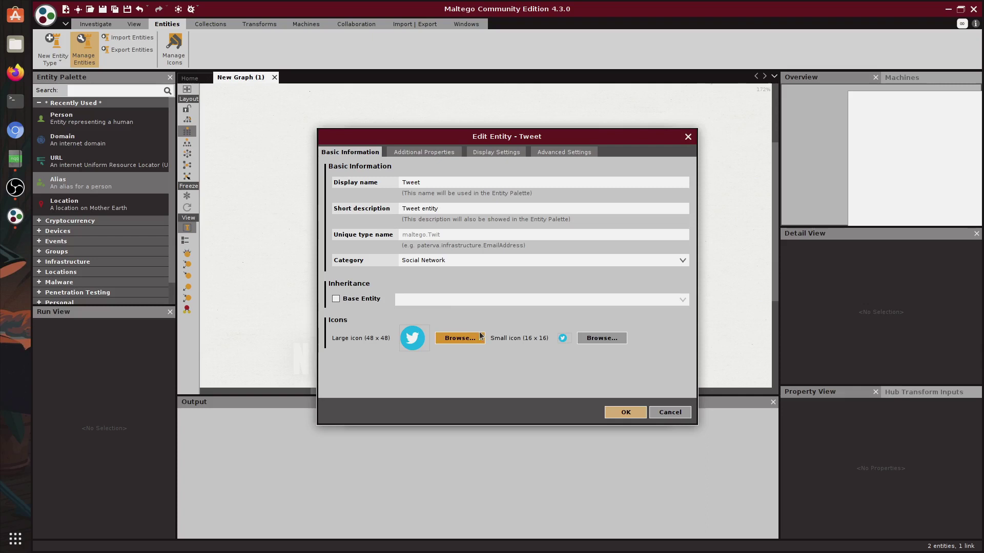
{"action": "left_click", "coordinate": [419, 154]}
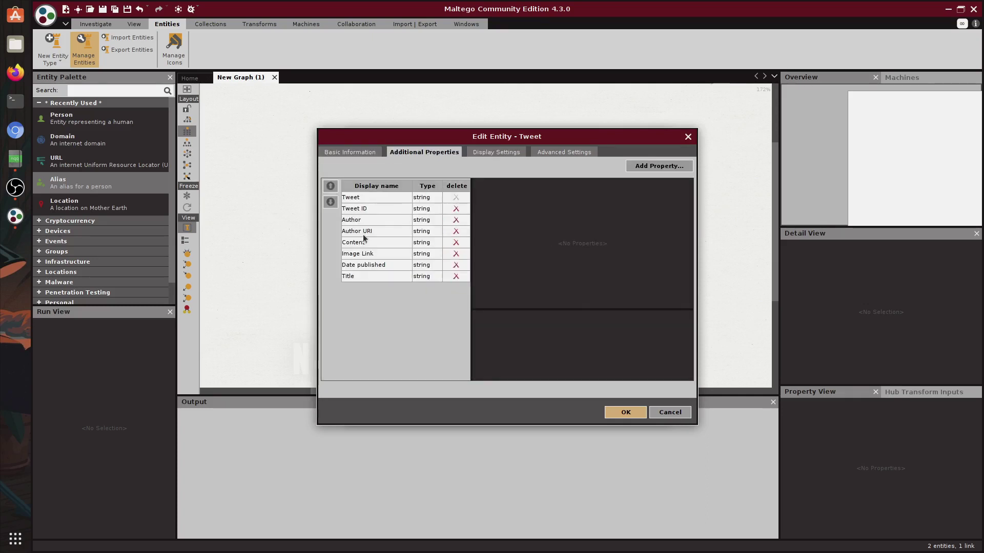
{"action": "left_click", "coordinate": [522, 152]}
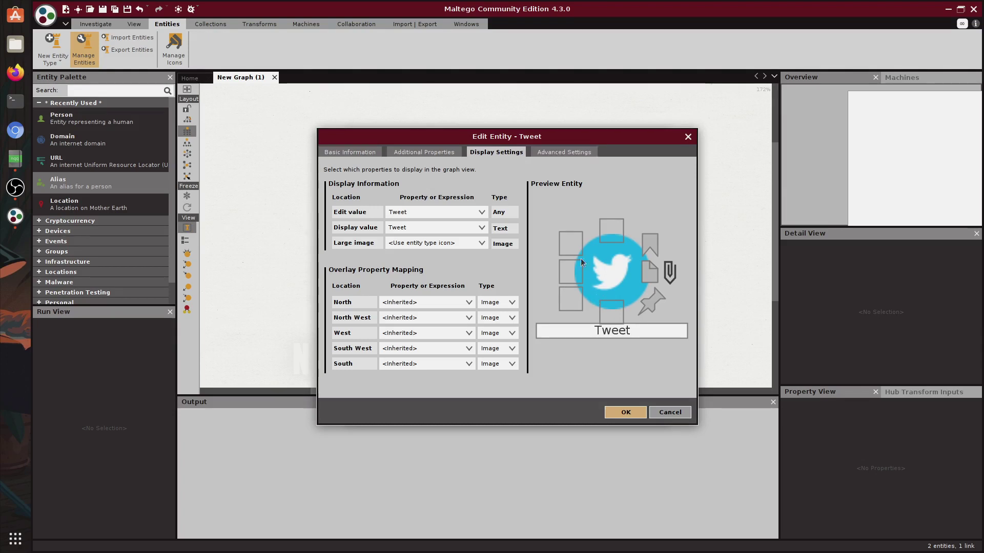
{"action": "key", "text": "Escape"}
{"action": "left_click", "coordinate": [207, 29]}
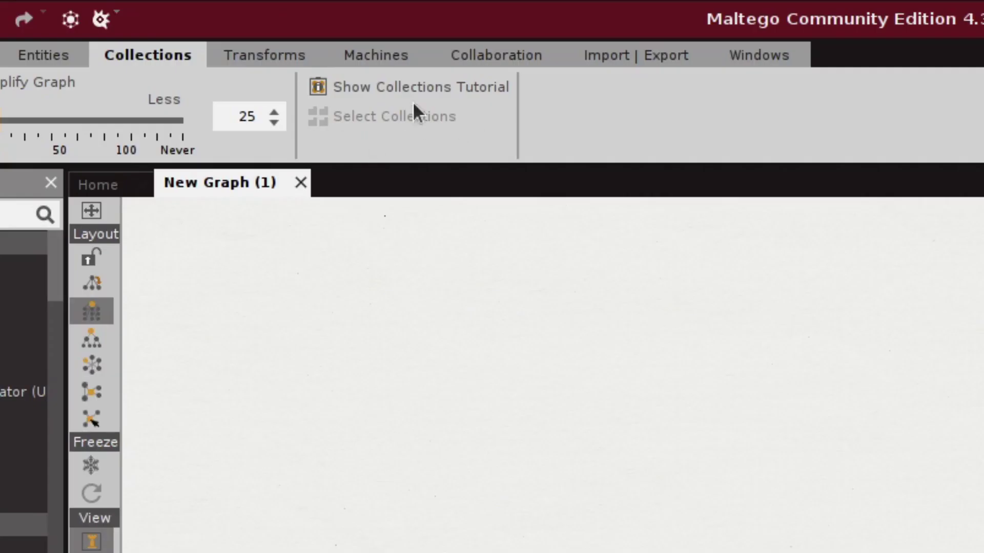
Step: Open the Collections tutorial, scroll through it, and close it
{"action": "left_click", "coordinate": [422, 94]}
{"action": "scroll", "coordinate": [674, 247], "scroll_direction": "down", "scroll_amount": 5}
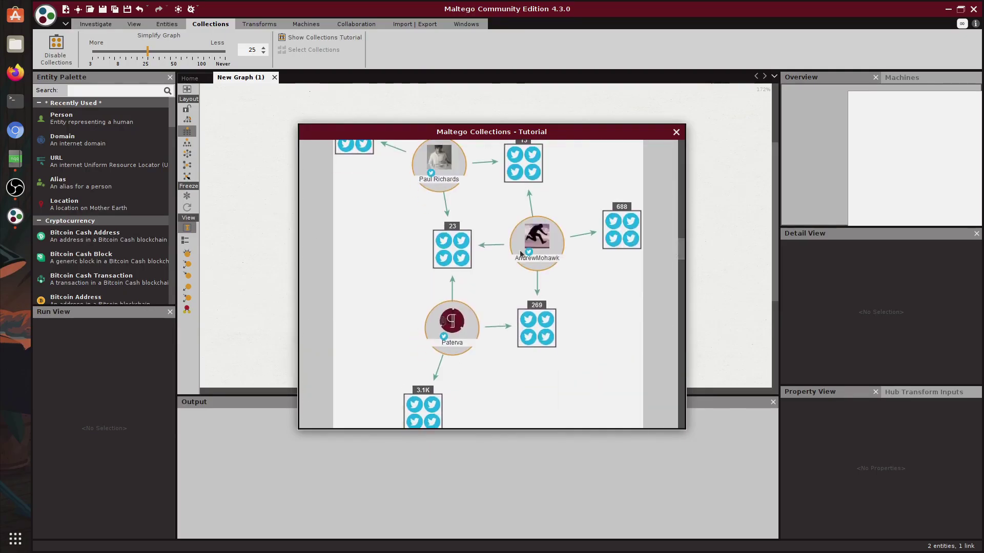
{"action": "key", "text": "Escape"}
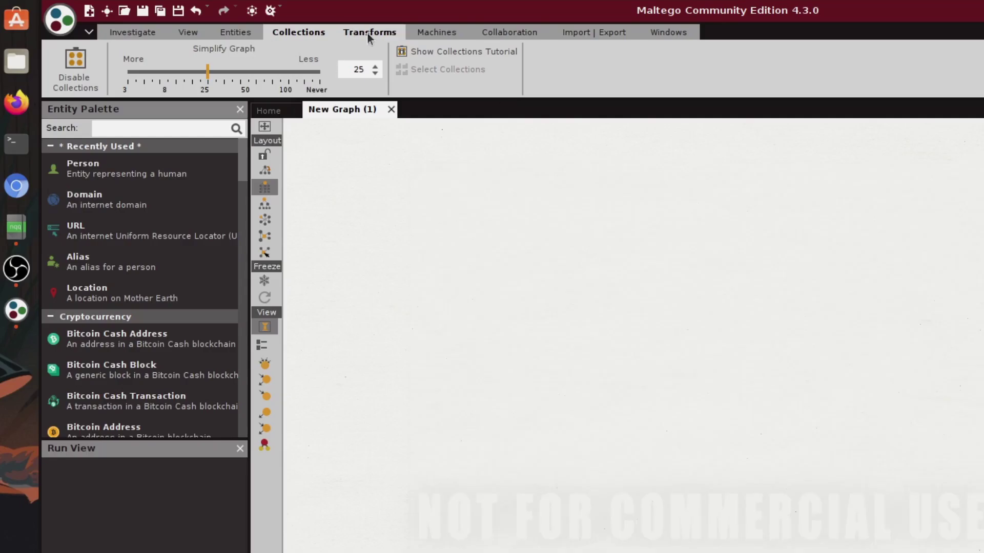
{"action": "left_click", "coordinate": [367, 32]}
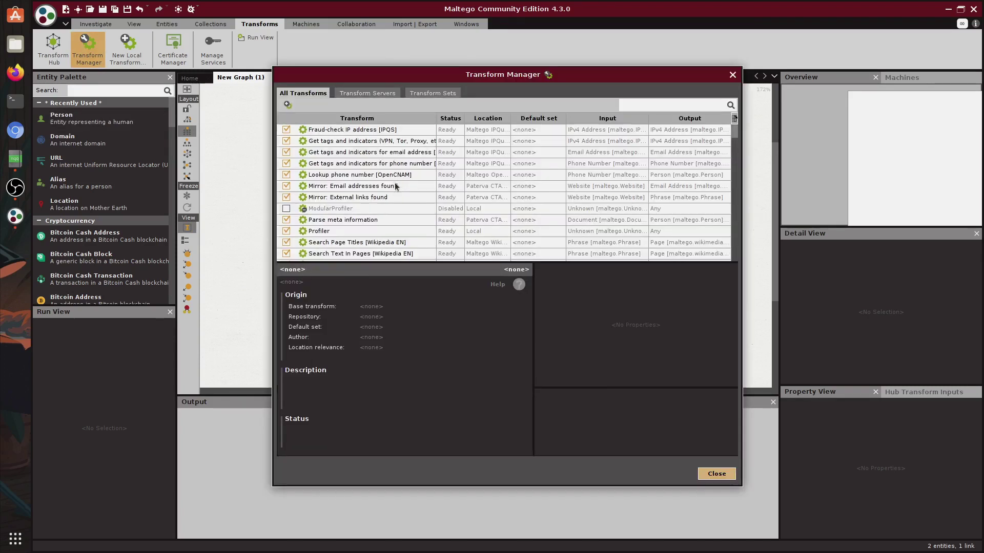
Step: Open the Transform Manager and inspect the Profiler transform's python3 command line and myModule.py parameters
{"action": "left_click", "coordinate": [407, 209]}
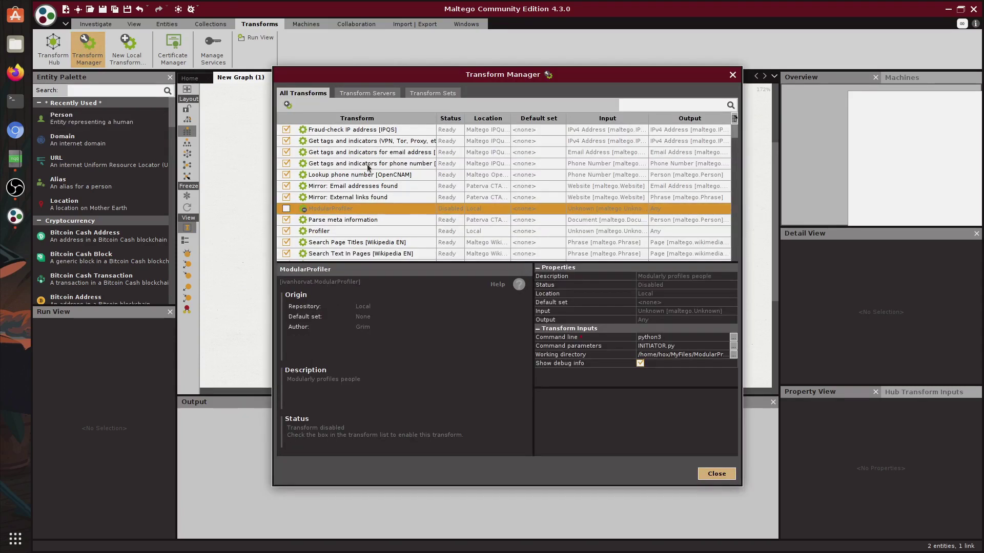
{"action": "left_click_drag", "start_coordinate": [735, 140], "coordinate": [735, 145]}
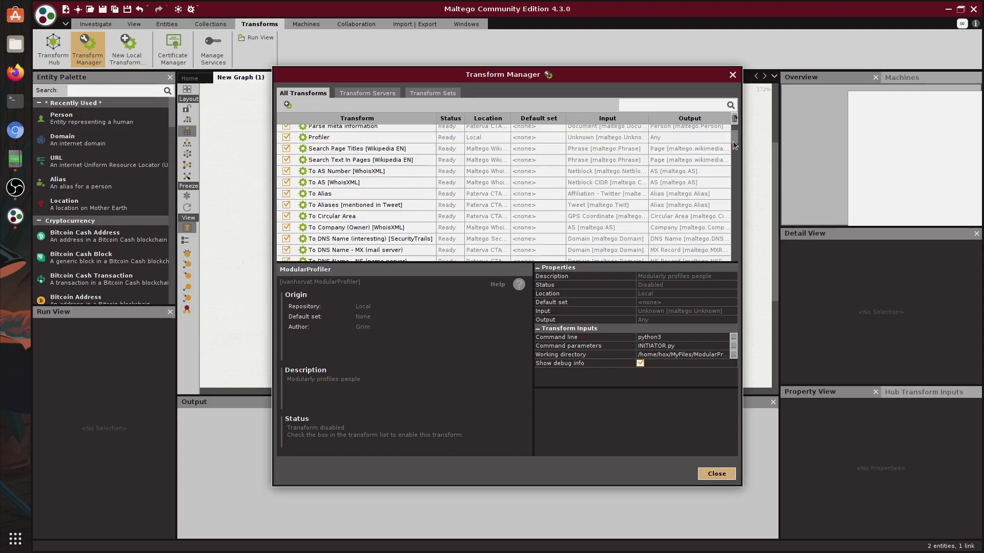
{"action": "scroll", "coordinate": [295, 224], "scroll_direction": "down", "scroll_amount": 6}
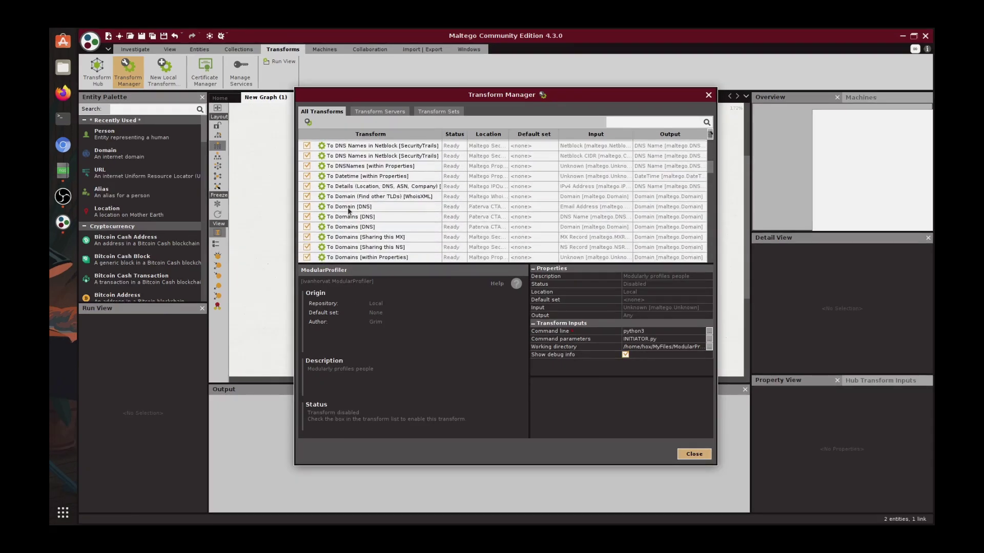
{"action": "left_click", "coordinate": [349, 209]}
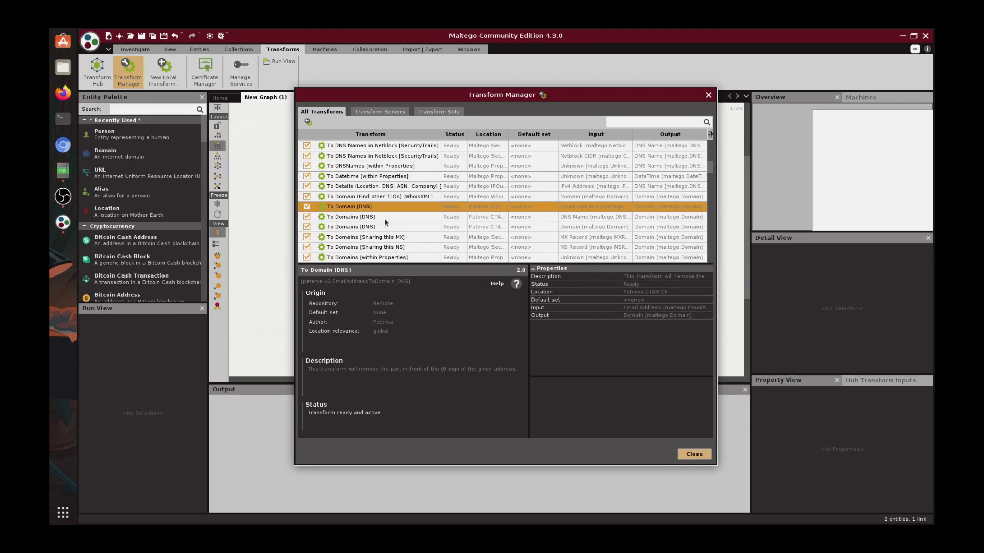
{"action": "left_click", "coordinate": [384, 218]}
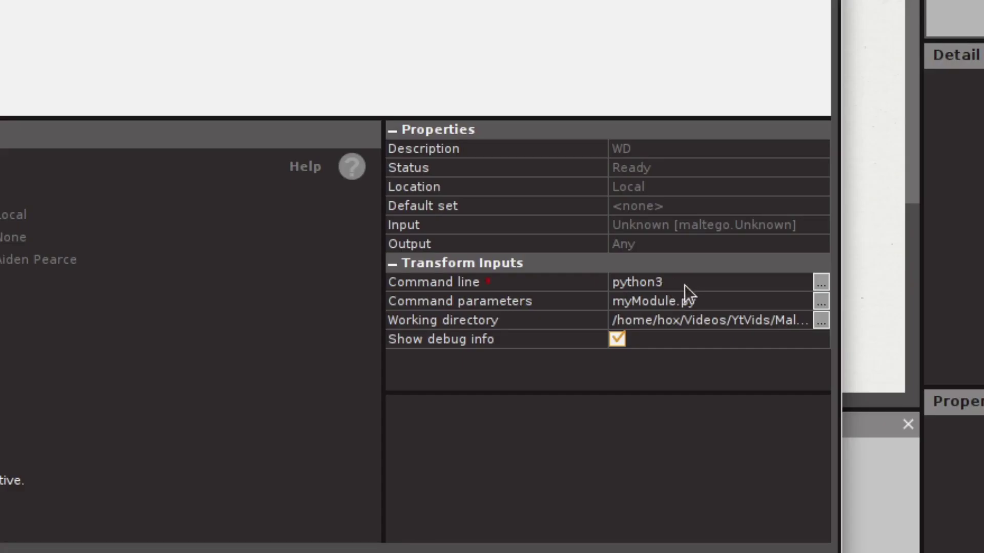
{"action": "left_click", "coordinate": [684, 284]}
{"action": "left_click", "coordinate": [680, 282]}
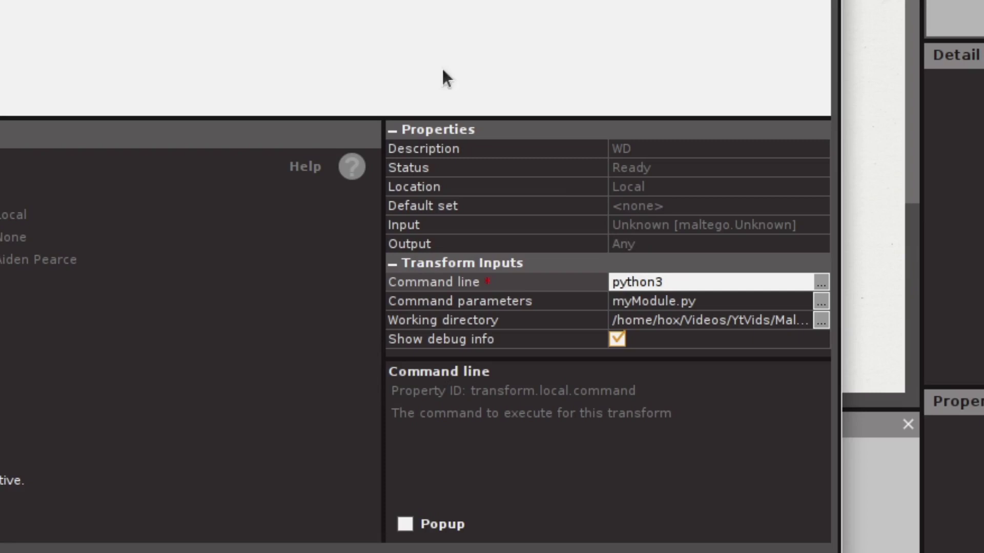
{"action": "left_click", "coordinate": [725, 296]}
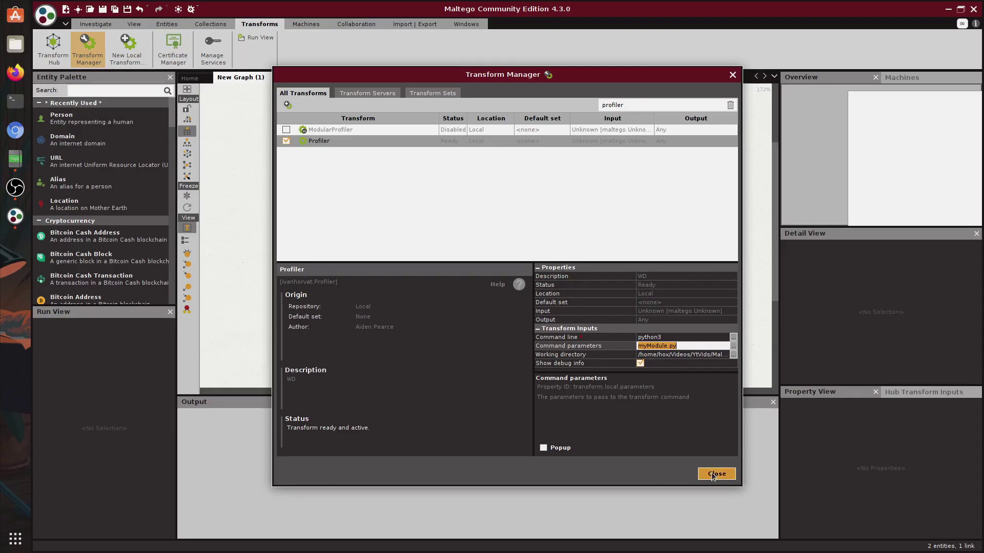
Step: Close the Transform Manager, view the read-only Person - Email Address machine script, then close it
{"action": "left_click", "coordinate": [716, 474]}
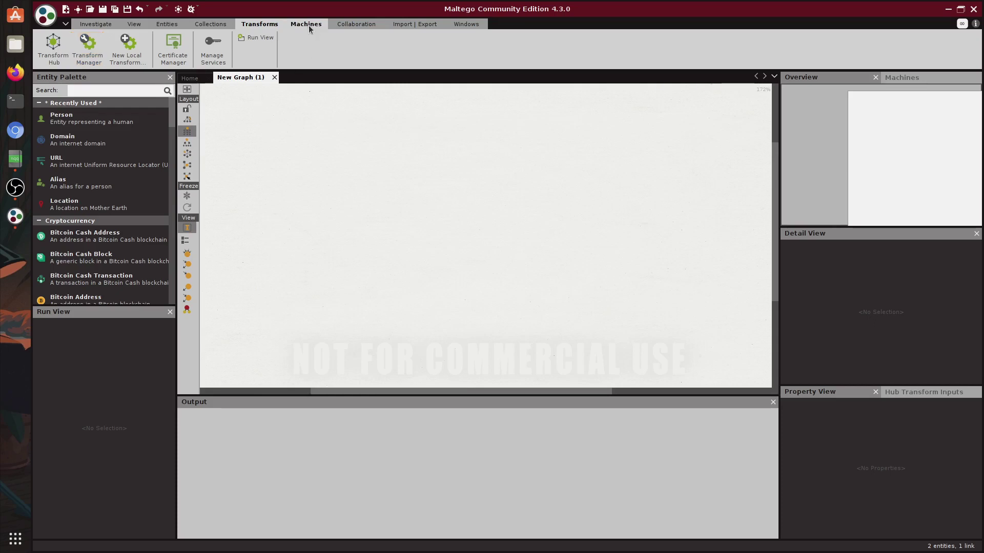
{"action": "scroll", "coordinate": [154, 49], "scroll_direction": "down", "scroll_amount": 1}
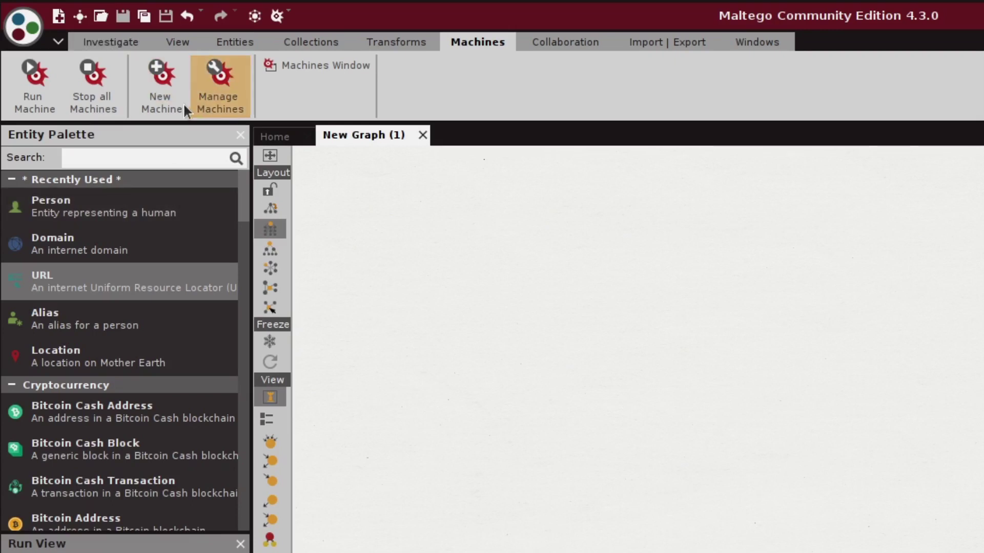
{"action": "left_click", "coordinate": [220, 87]}
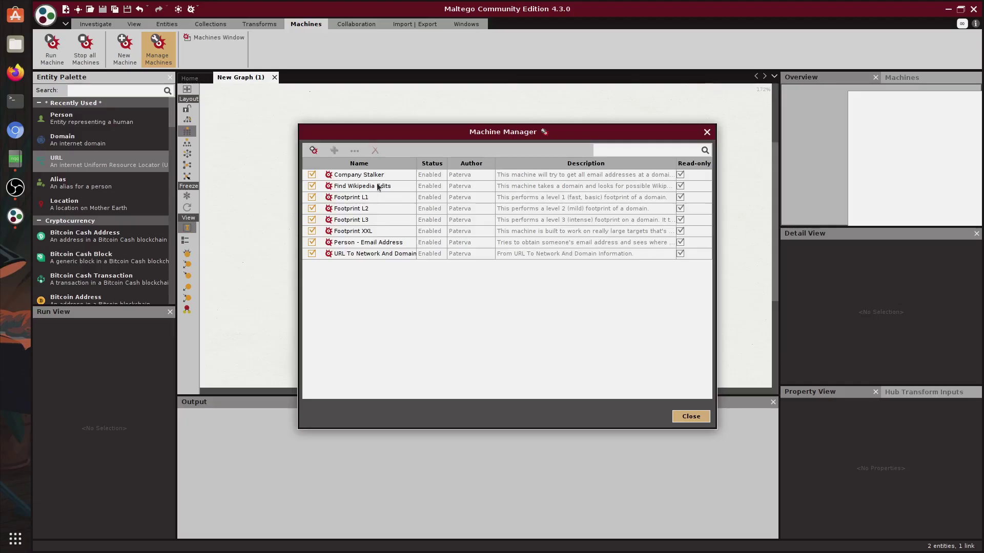
{"action": "left_click", "coordinate": [378, 188]}
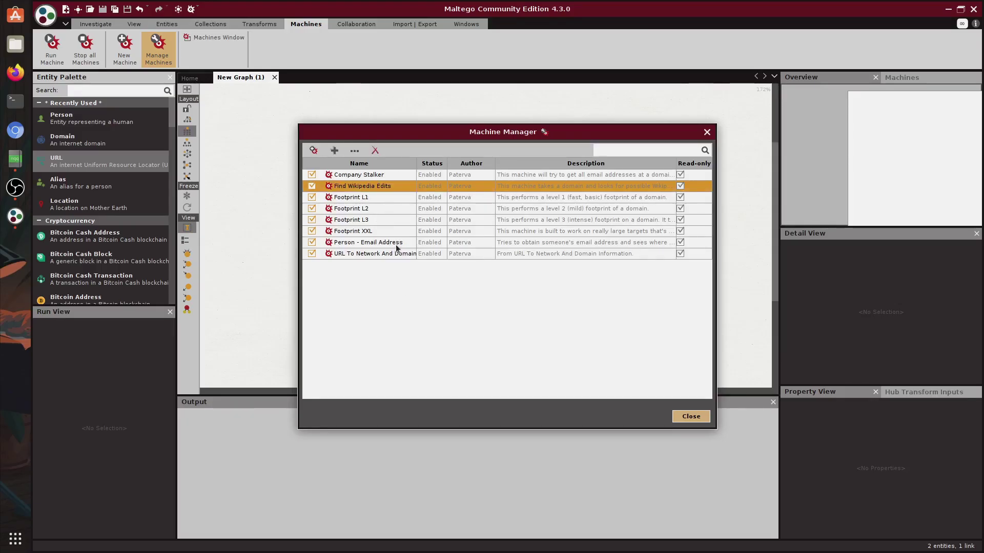
{"action": "left_click", "coordinate": [369, 242]}
{"action": "right_click", "coordinate": [458, 244]}
{"action": "key", "text": "Escape"}
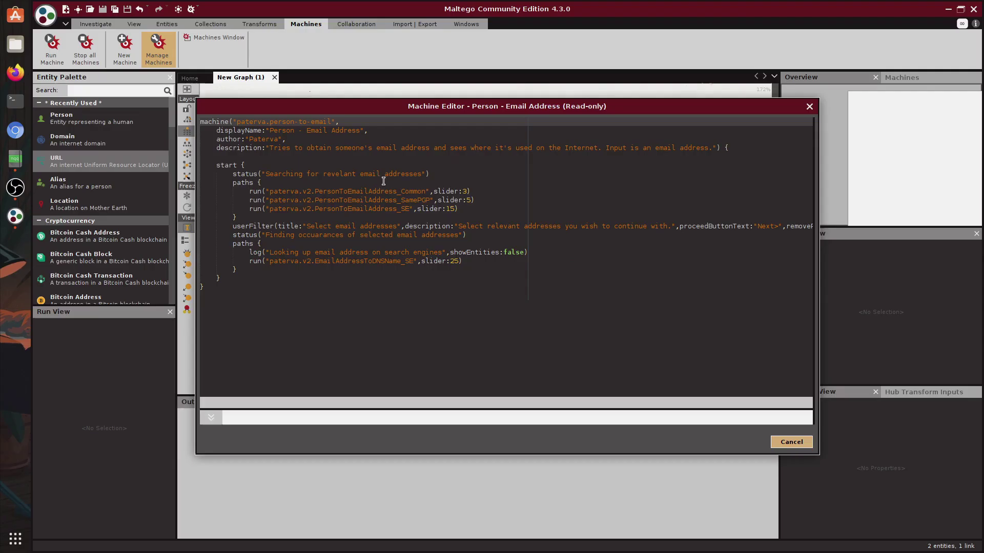
{"action": "left_click", "coordinate": [366, 28]}
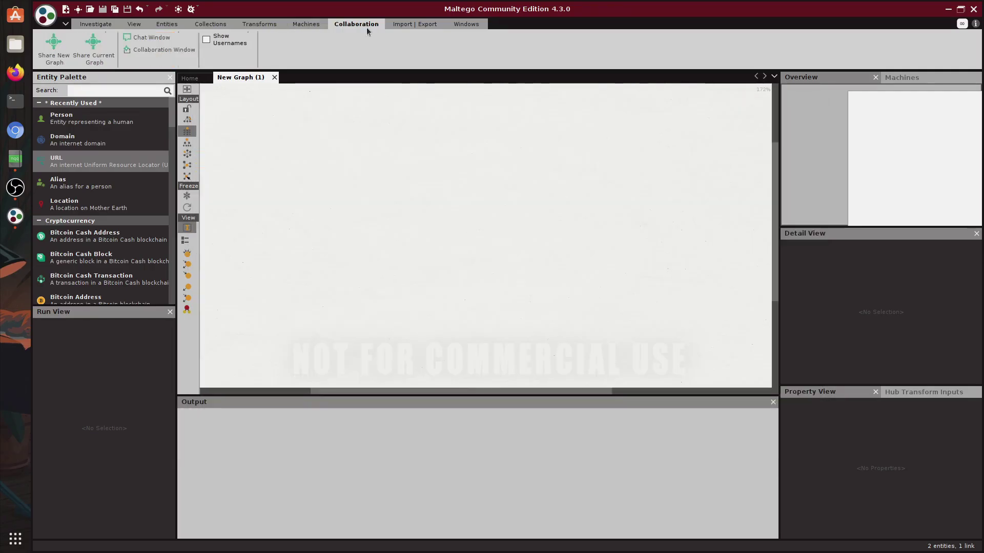
Step: Look through the Import/Export and Windows ribbon tools
{"action": "left_click", "coordinate": [410, 25]}
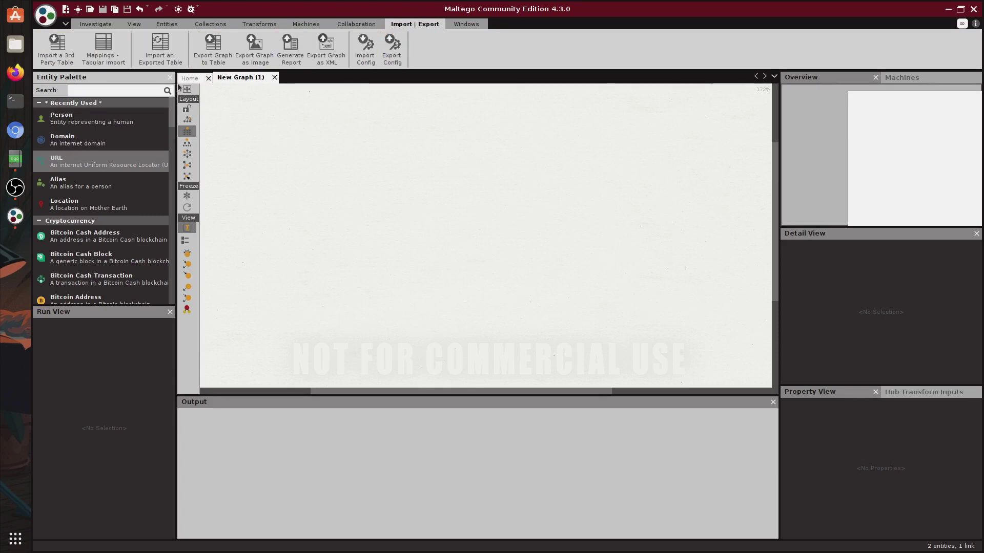
{"action": "left_click", "coordinate": [459, 26]}
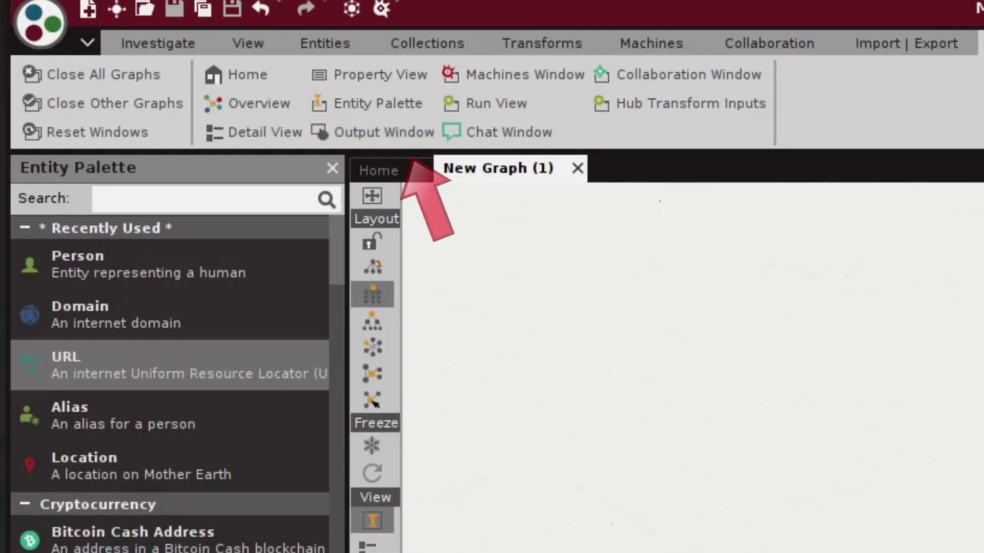
Step: Place a Domain entity on the graph and name it hoxframework.com.hr
{"action": "left_click_drag", "start_coordinate": [80, 313], "coordinate": [909, 410]}
{"action": "left_click", "coordinate": [924, 419]}
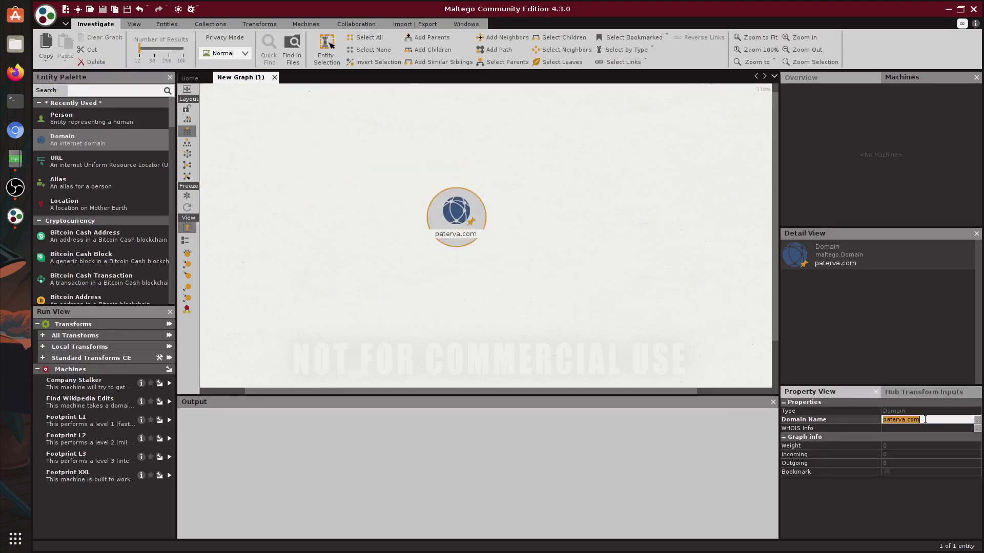
{"action": "type", "text": "hoxframework.com.hr"}
{"action": "key", "text": "Return"}
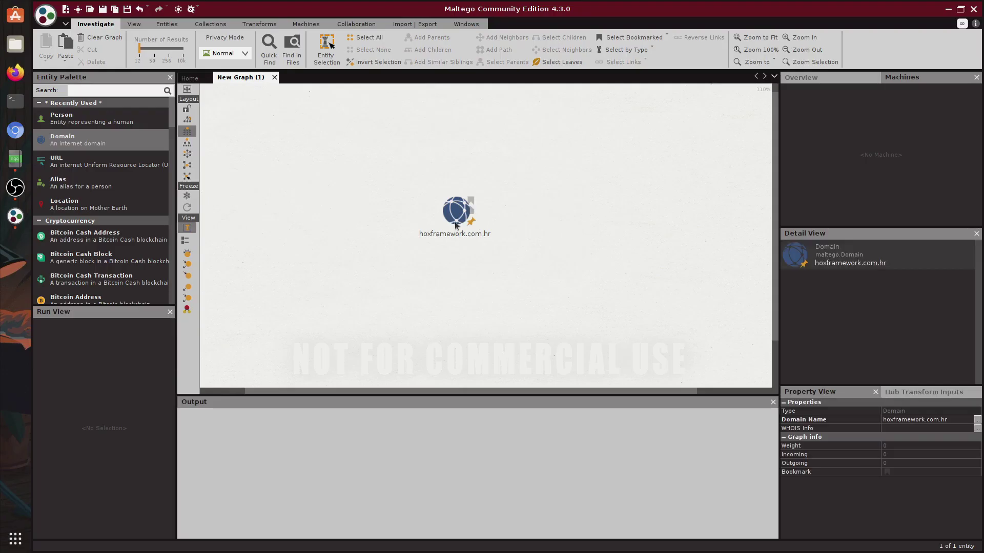
Step: Run all transforms on the domain with snapshot dates 20100101 to 20201231
{"action": "right_click", "coordinate": [456, 224]}
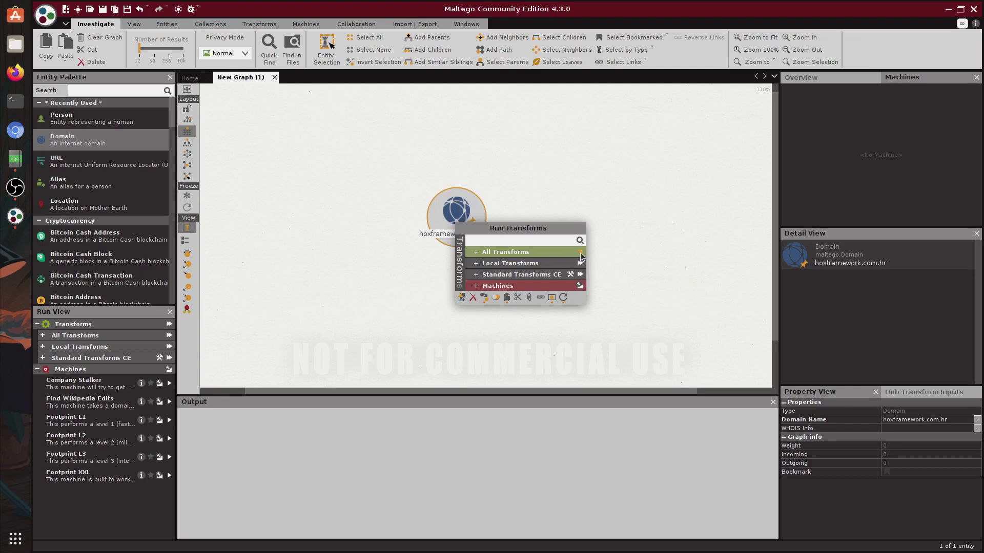
{"action": "left_click", "coordinate": [580, 252]}
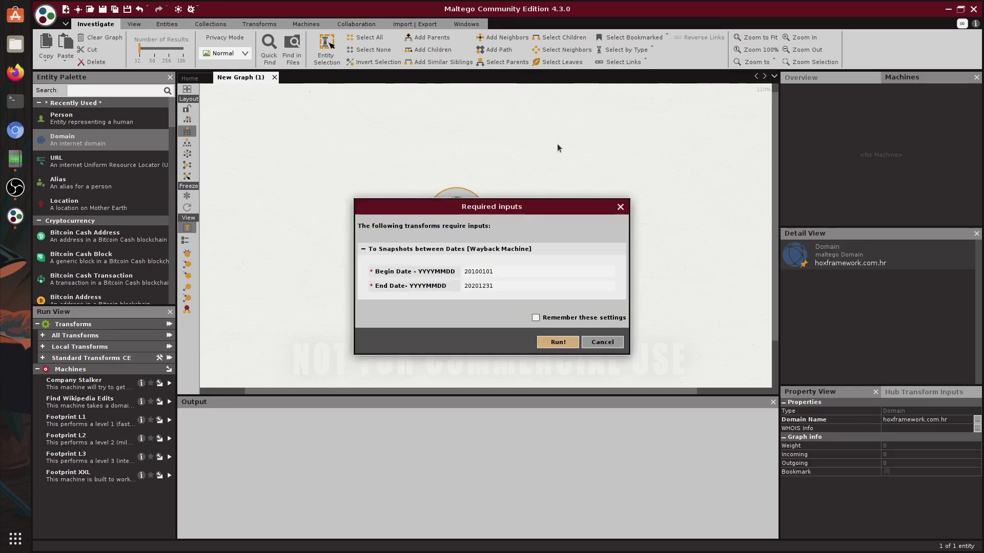
{"action": "left_click", "coordinate": [553, 344]}
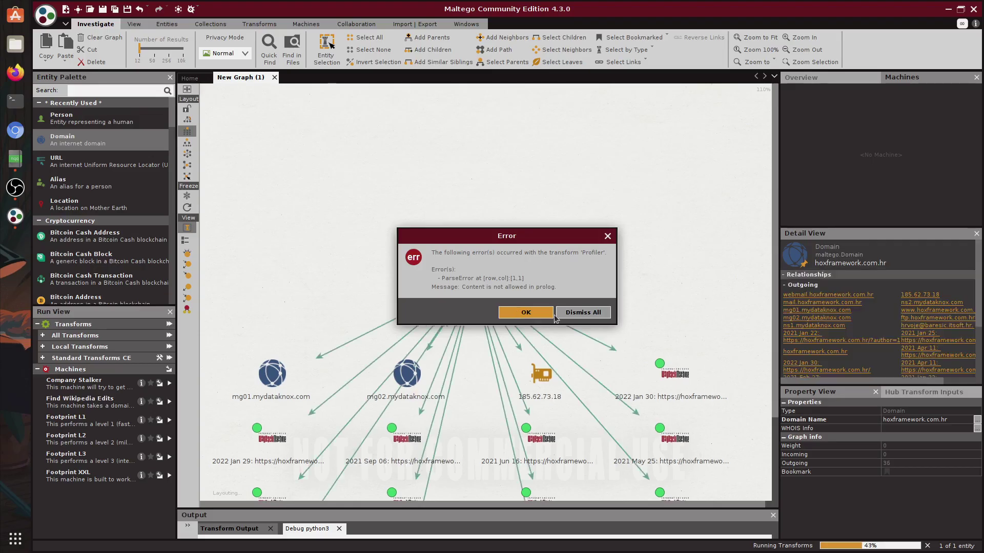
Step: Dismiss the error and pan around the graph, using the overview, to see the new results
{"action": "key", "text": "Return"}
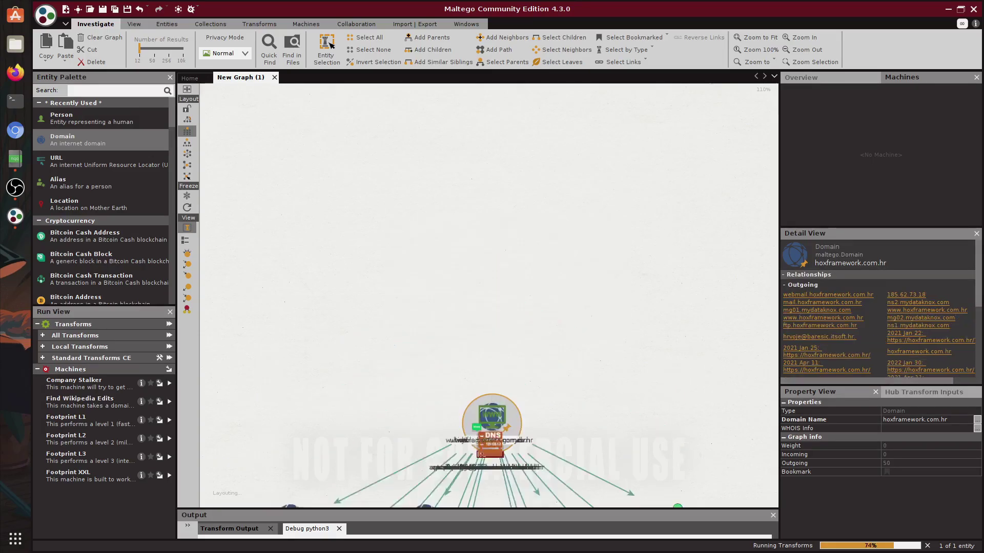
{"action": "left_click", "coordinate": [606, 379]}
{"action": "left_click_drag", "start_coordinate": [542, 178], "coordinate": [570, 205]}
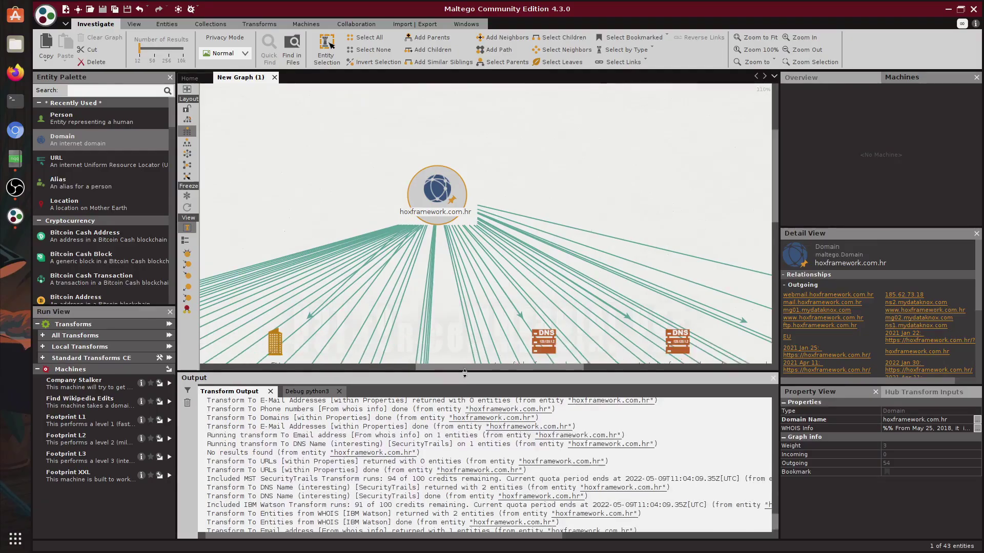
{"action": "left_click", "coordinate": [801, 78]}
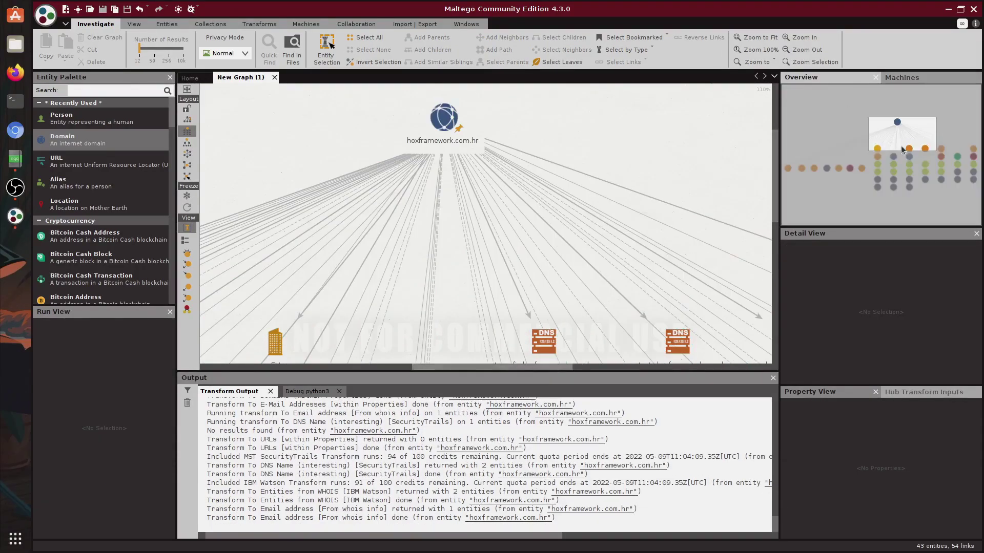
{"action": "left_click_drag", "start_coordinate": [902, 136], "coordinate": [883, 169]}
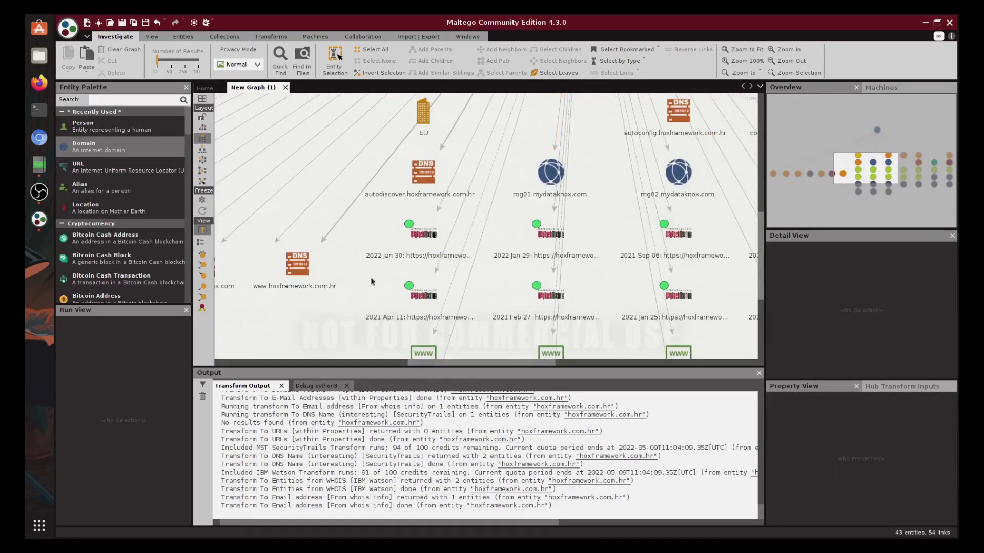
{"action": "left_click_drag", "start_coordinate": [372, 281], "coordinate": [579, 61]}
Step: Inspect the datpackage.com website result in Detail View, then select all 43 entities
{"action": "left_click", "coordinate": [490, 192]}
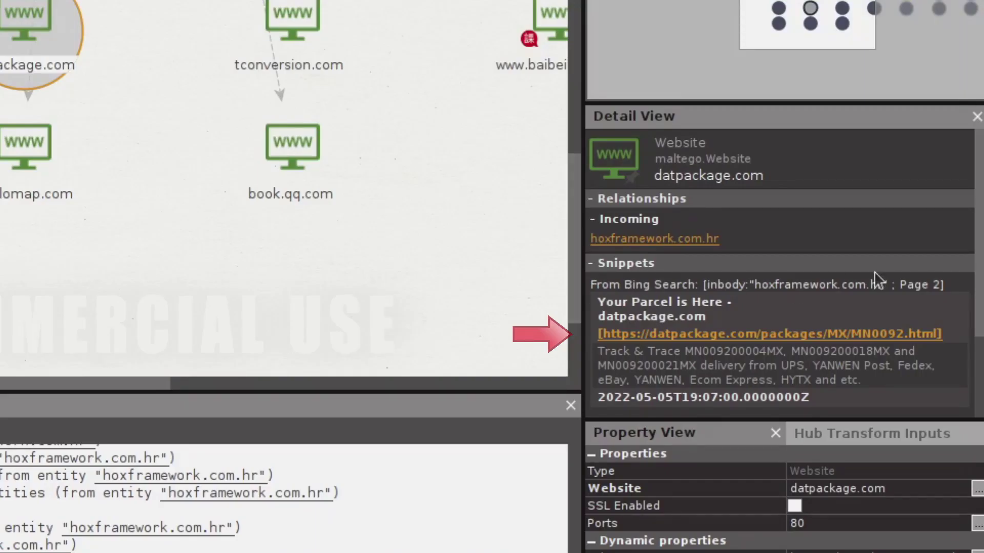
{"action": "scroll", "coordinate": [823, 355], "scroll_direction": "down", "scroll_amount": 3}
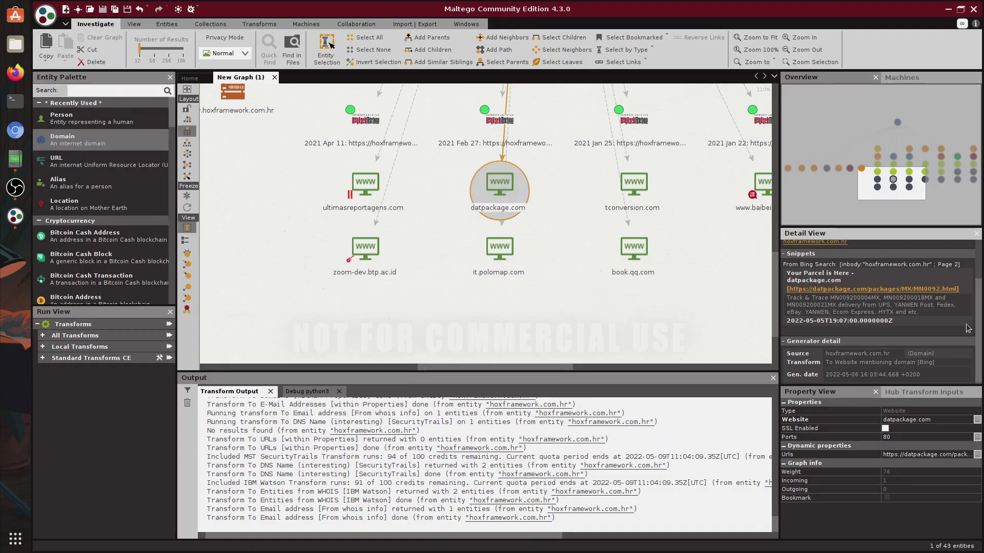
{"action": "left_click_drag", "start_coordinate": [979, 333], "coordinate": [979, 307]}
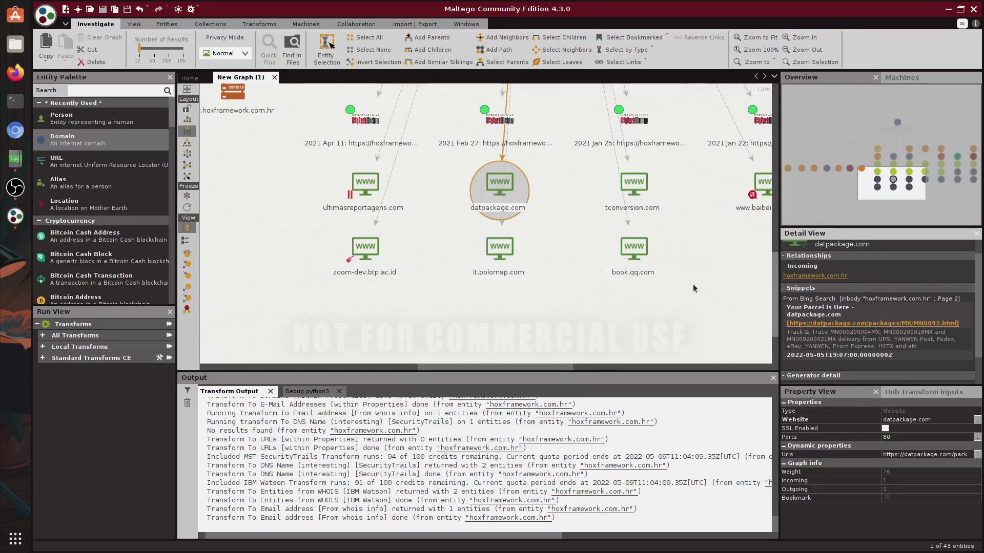
{"action": "left_click", "coordinate": [815, 276]}
Step: Delete every entity from the graph and add a Person entity
{"action": "key", "text": "Delete"}
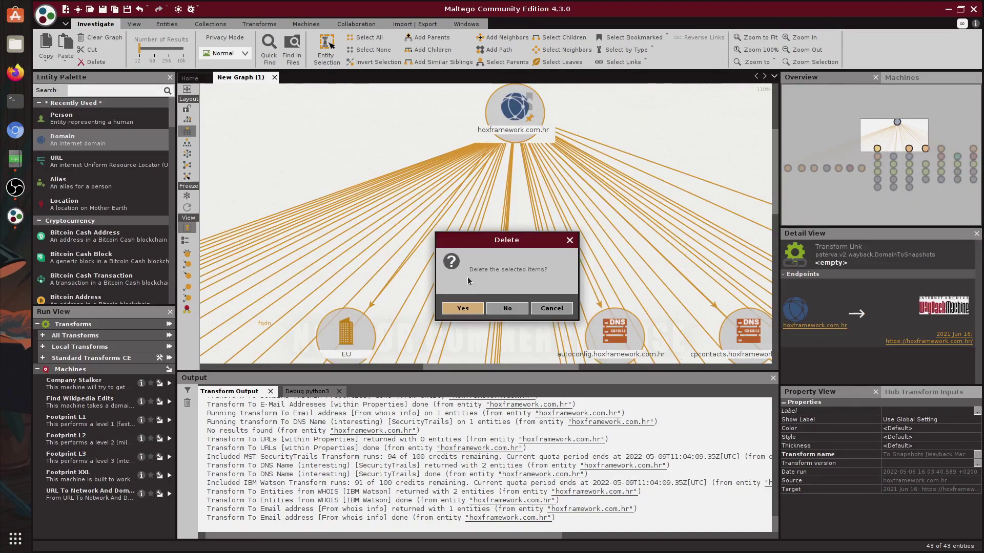
{"action": "left_click", "coordinate": [480, 312]}
{"action": "left_click_drag", "start_coordinate": [77, 119], "coordinate": [481, 158]}
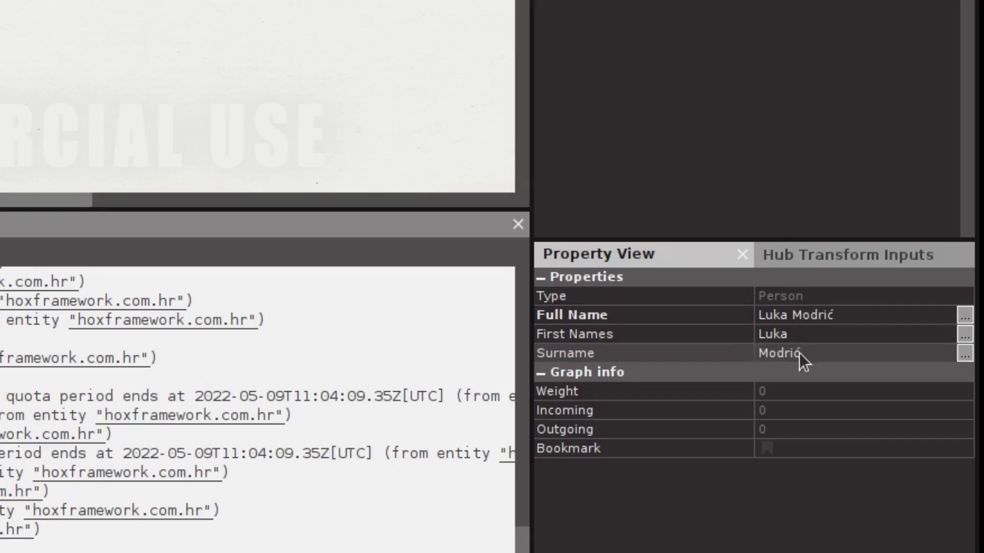
Step: Run all transforms on the Person, returning its emails, websites and phone numbers
{"action": "right_click", "coordinate": [472, 174]}
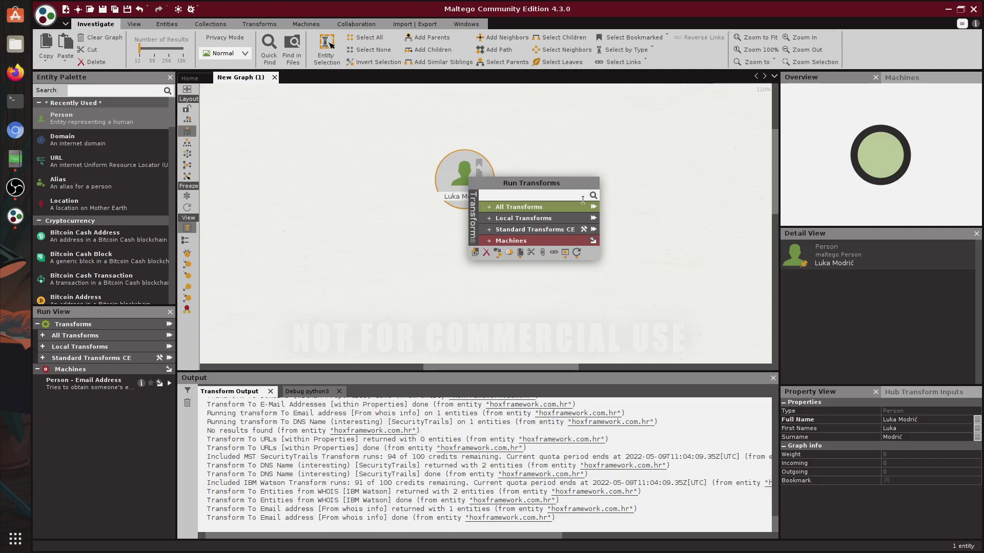
{"action": "left_click", "coordinate": [593, 209]}
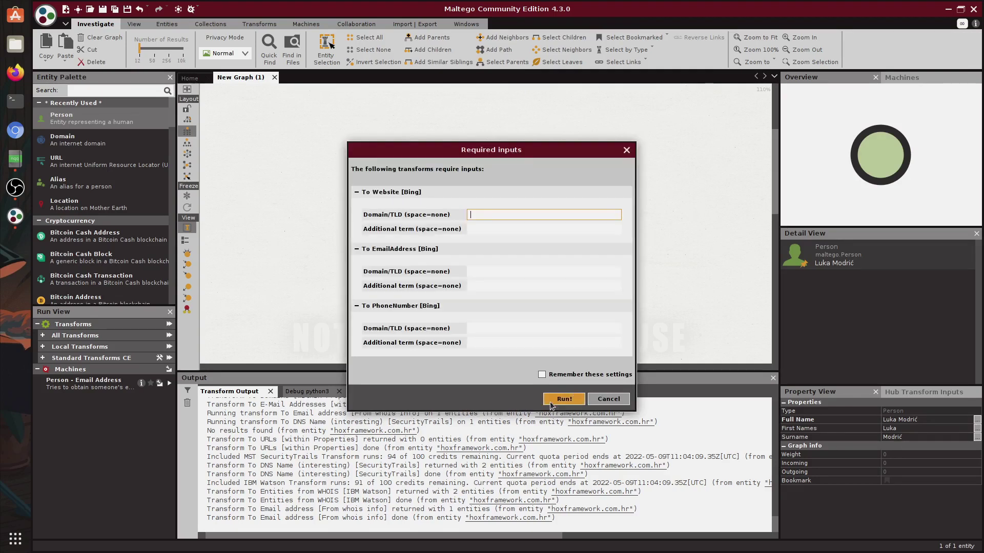
{"action": "left_click", "coordinate": [564, 399]}
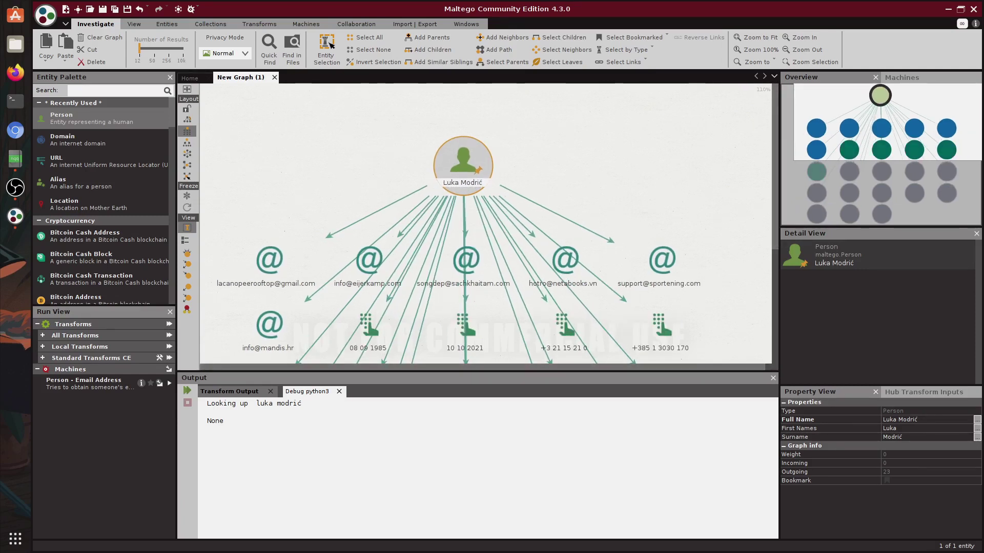
Step: Prefix a returned phone number with +, run its transforms, and inspect the VIPnet d.o.o. and CROATIA results
{"action": "left_click", "coordinate": [659, 252]}
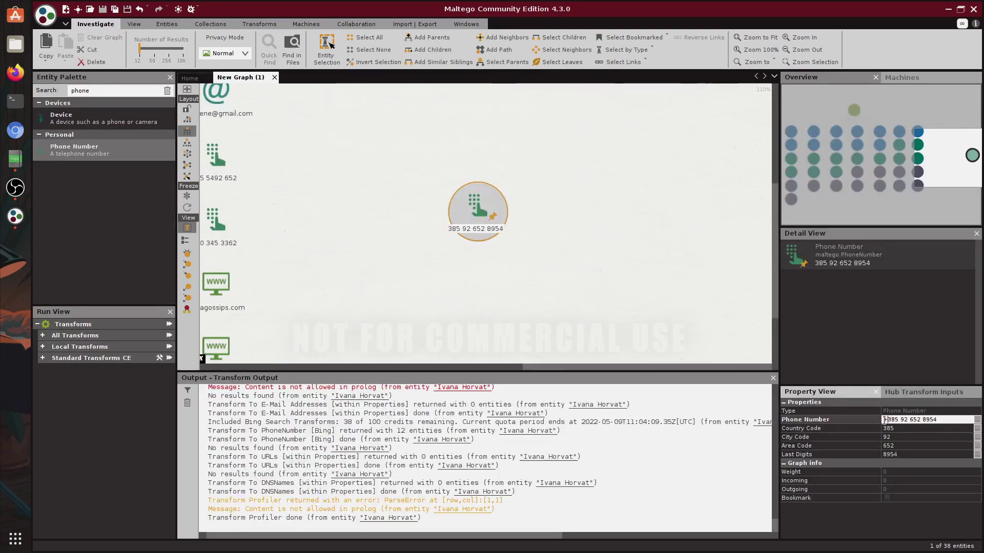
{"action": "type", "text": "+"}
{"action": "right_click", "coordinate": [471, 217]}
{"action": "left_click", "coordinate": [576, 267]}
{"action": "key", "text": "Return"}
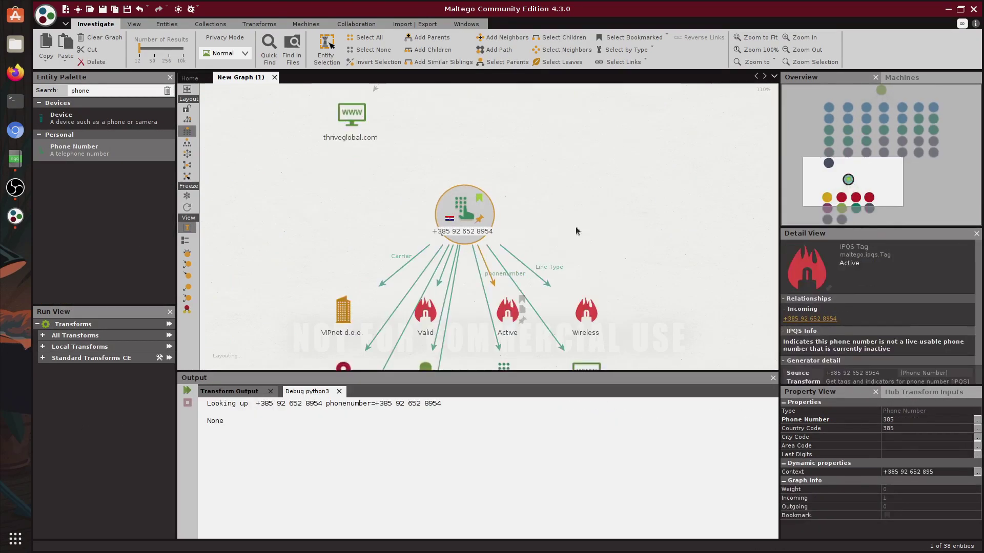
{"action": "left_click", "coordinate": [347, 279]}
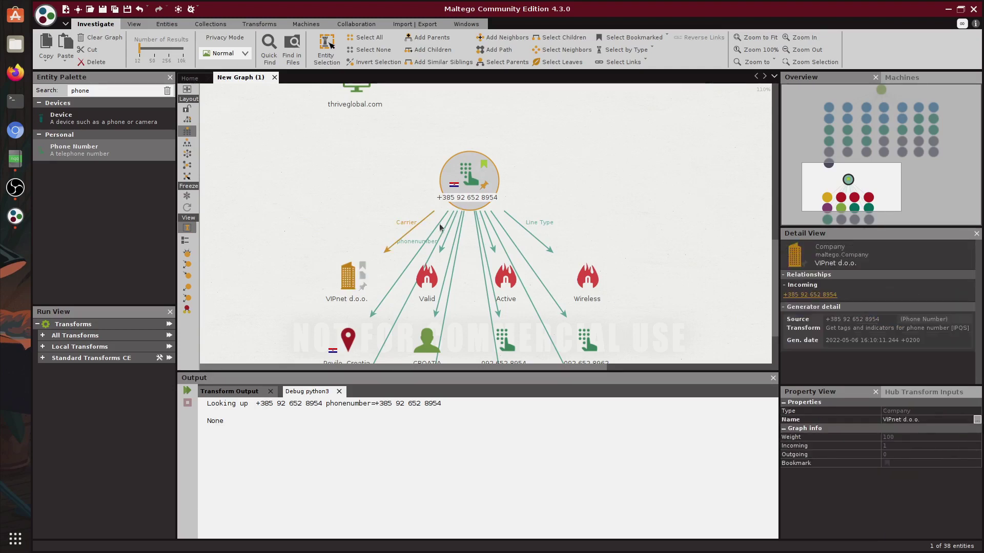
{"action": "left_click", "coordinate": [432, 252]}
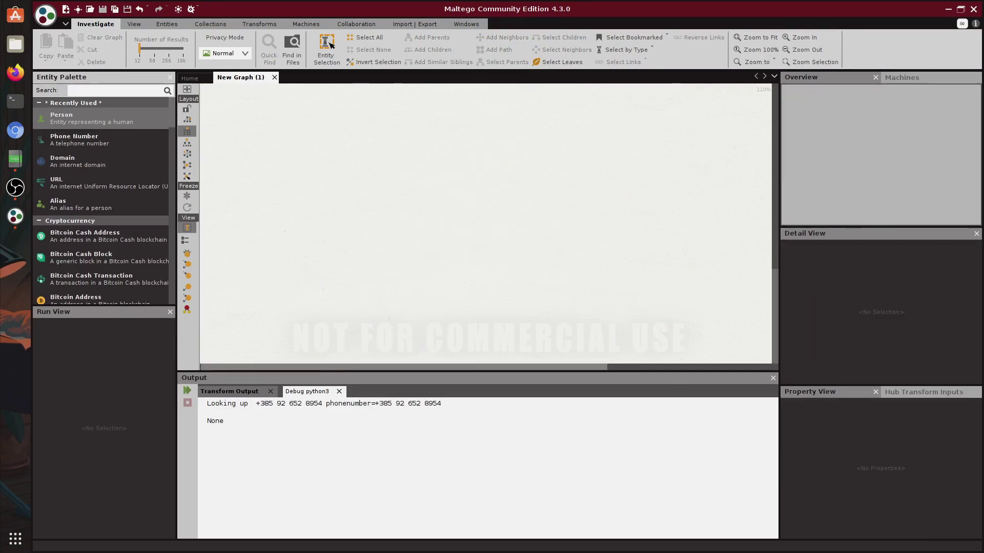
Step: In Notepadqq, type another person's name on a new line 3 and select the five data lines
{"action": "key", "text": "alt+Tab"}
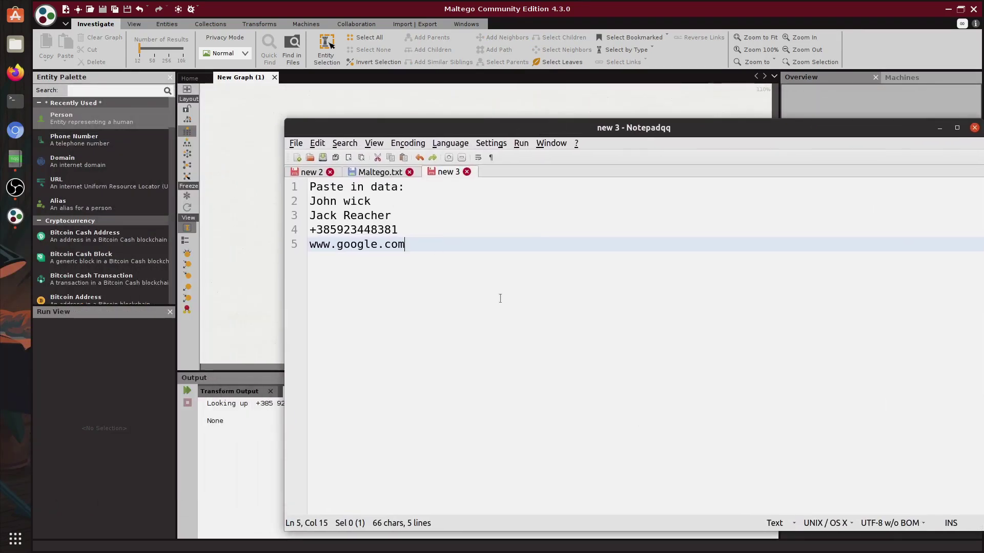
{"action": "left_click_drag", "start_coordinate": [500, 298], "coordinate": [284, 197]}
{"action": "left_click", "coordinate": [379, 201]}
{"action": "left_click_drag", "start_coordinate": [392, 215], "coordinate": [309, 215]}
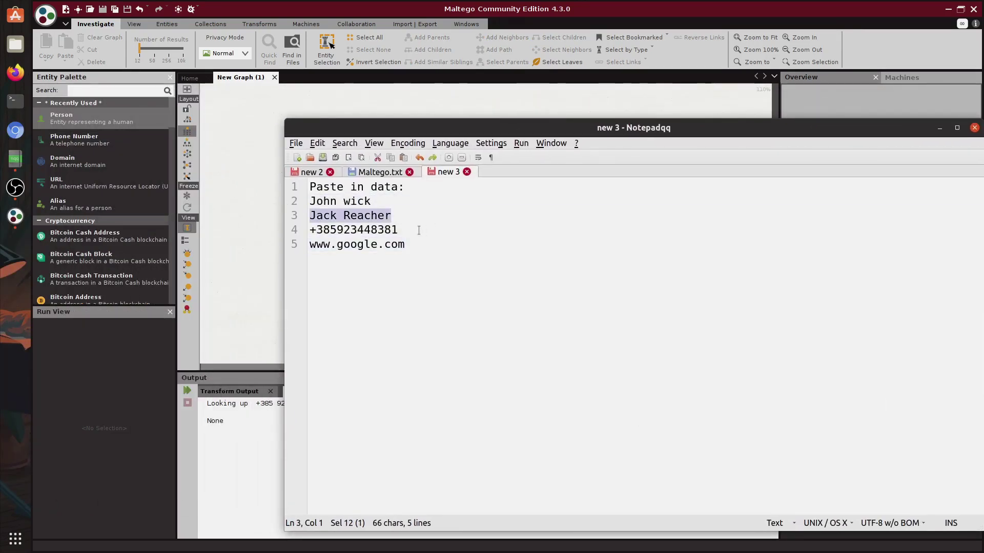
{"action": "key", "text": "ctrl+End"}
{"action": "key", "text": "shift+Home"}
{"action": "left_click", "coordinate": [420, 201]}
{"action": "key", "text": "Return"}
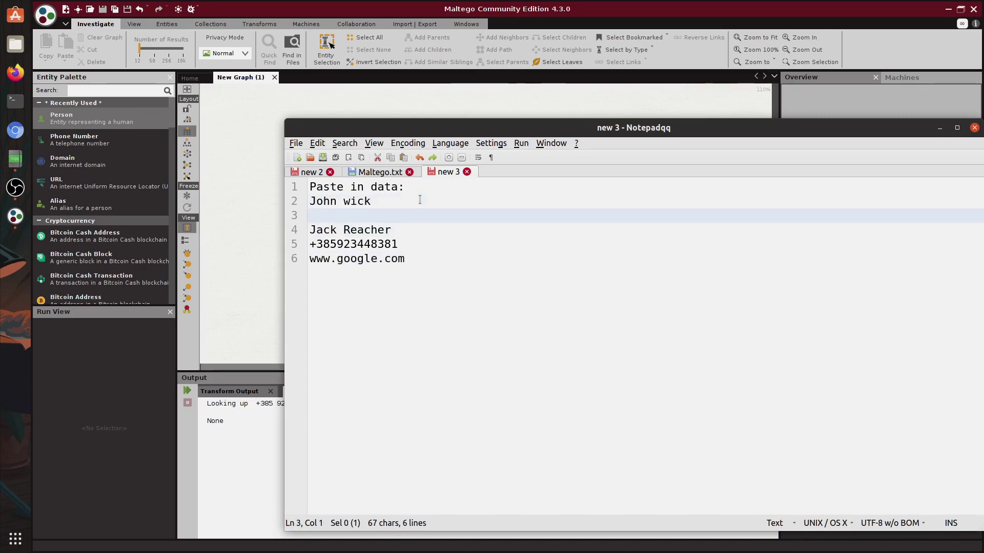
{"action": "type", "text": "Ivan Horvat"}
{"action": "left_click_drag", "start_coordinate": [410, 258], "coordinate": [229, 204]}
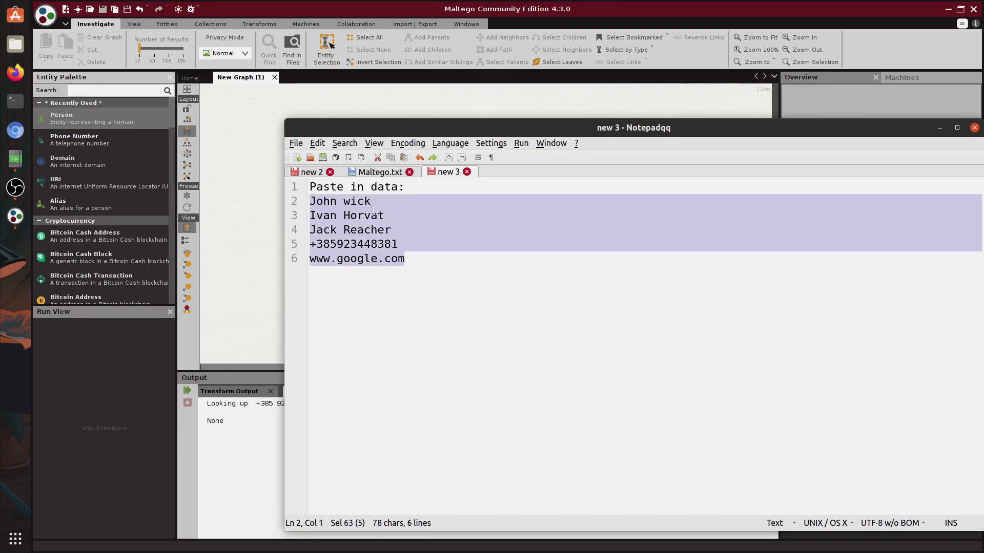
{"action": "key", "text": "alt+Tab"}
{"action": "key", "text": "ctrl+v"}
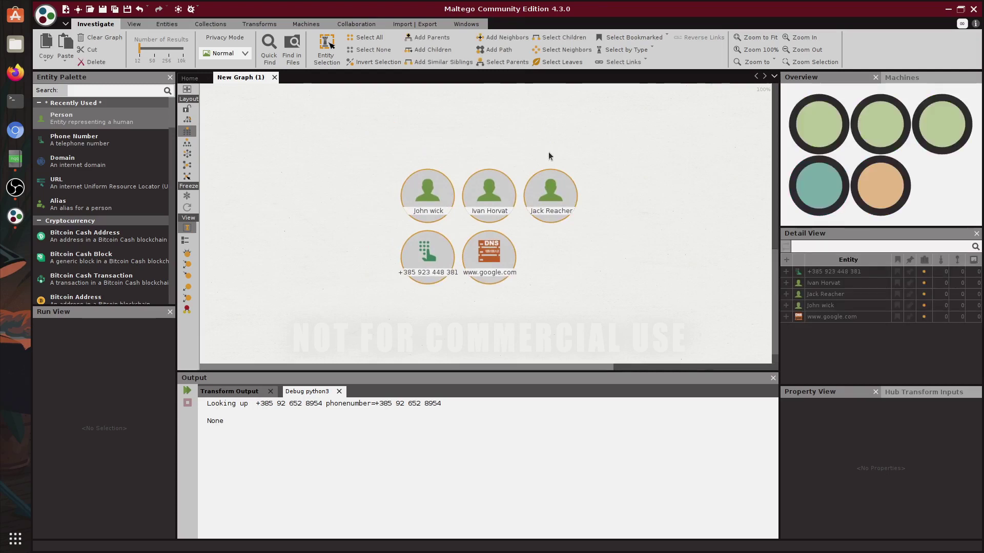
{"action": "left_click_drag", "start_coordinate": [703, 146], "coordinate": [315, 207]}
{"action": "left_click", "coordinate": [490, 254]}
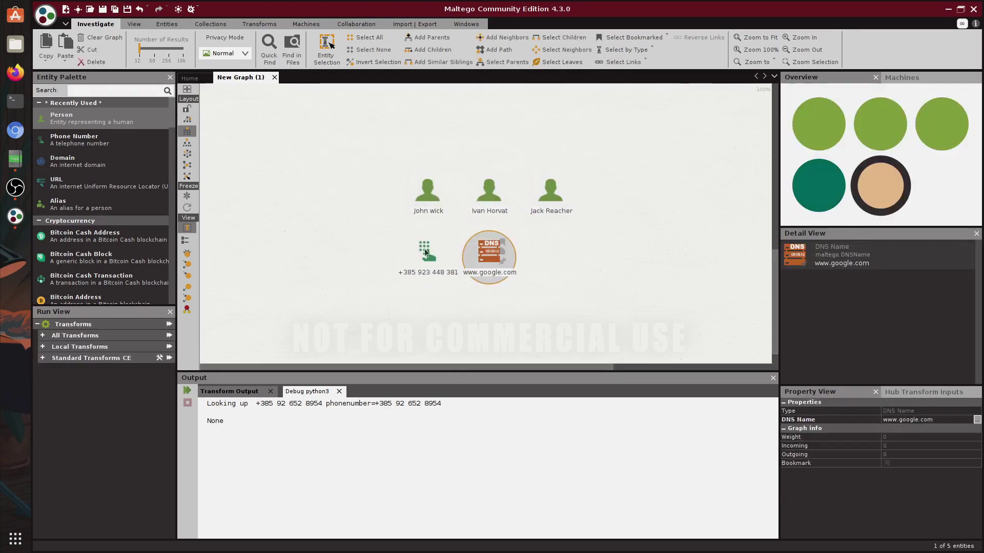
{"action": "left_click", "coordinate": [424, 250]}
{"action": "left_click", "coordinate": [479, 199]}
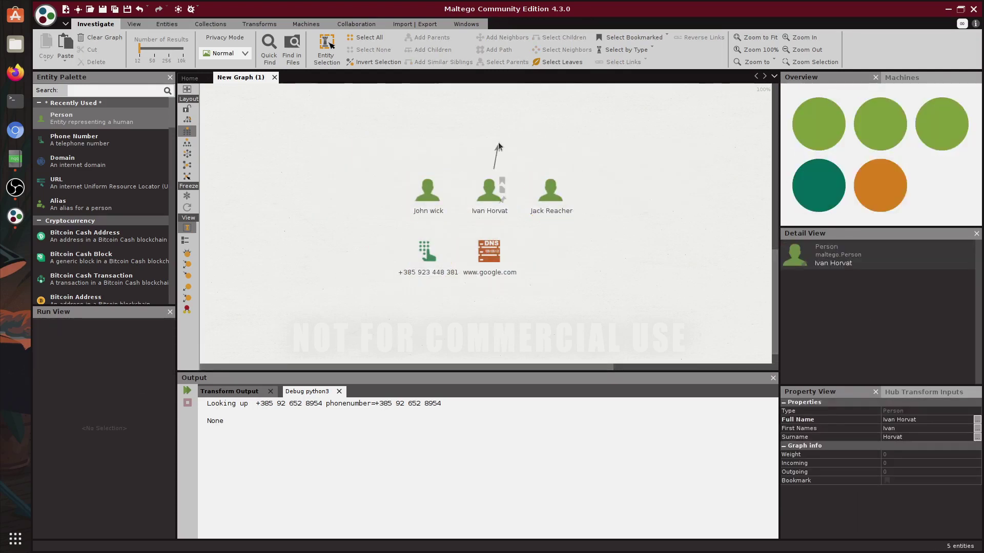
{"action": "right_click", "coordinate": [482, 196]}
{"action": "left_click", "coordinate": [584, 149]}
Step: Move the central person entity to the right, away from the other entities
{"action": "left_click_drag", "start_coordinate": [477, 194], "coordinate": [666, 202]}
{"action": "left_click_drag", "start_coordinate": [675, 160], "coordinate": [428, 169]}
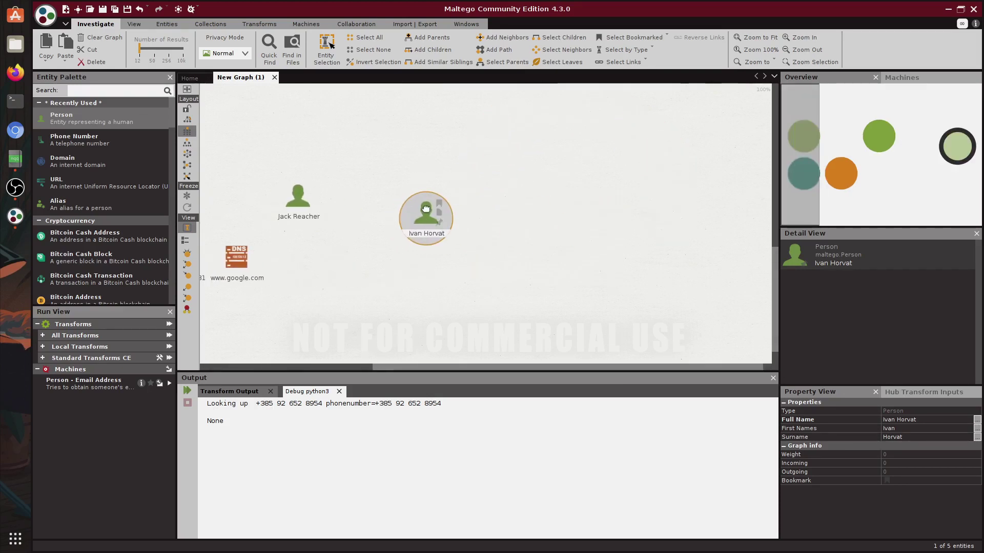
{"action": "left_click_drag", "start_coordinate": [424, 218], "coordinate": [485, 205]}
{"action": "left_click", "coordinate": [574, 184]}
{"action": "left_click", "coordinate": [485, 205]}
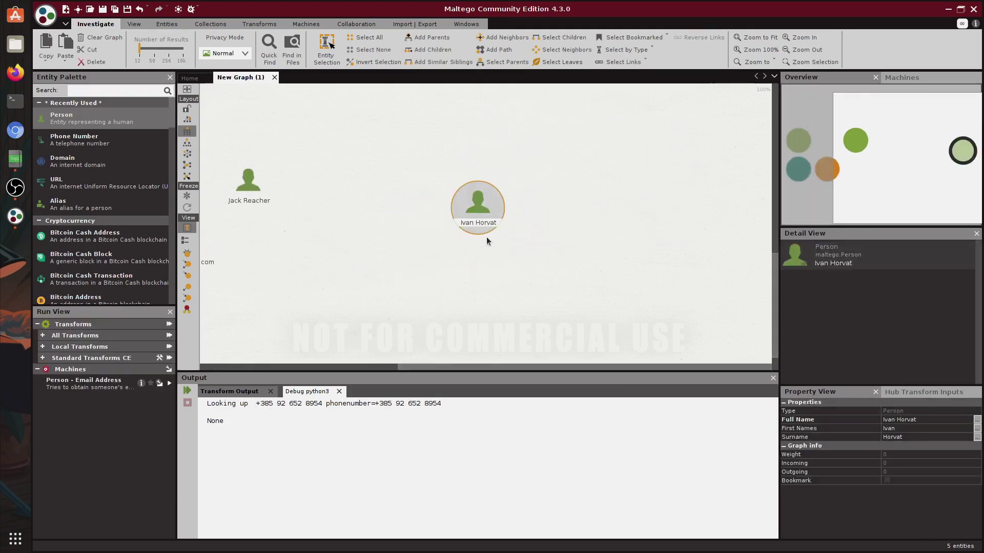
Step: Attach the person.jpg photo to the person in its Details window
{"action": "double_click", "coordinate": [476, 204]}
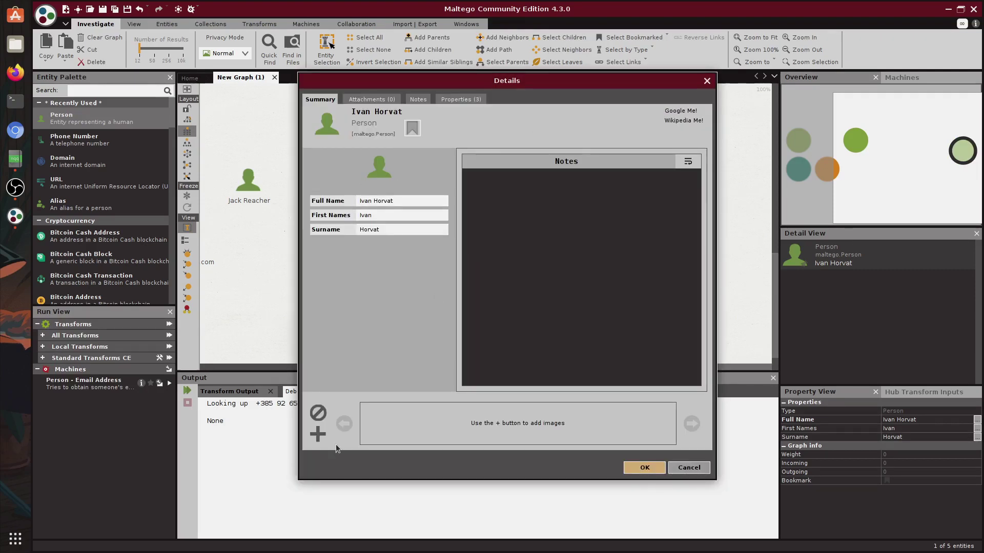
{"action": "left_click", "coordinate": [318, 435]}
{"action": "left_click", "coordinate": [611, 254]}
{"action": "left_click", "coordinate": [441, 238]}
{"action": "left_click", "coordinate": [574, 343]}
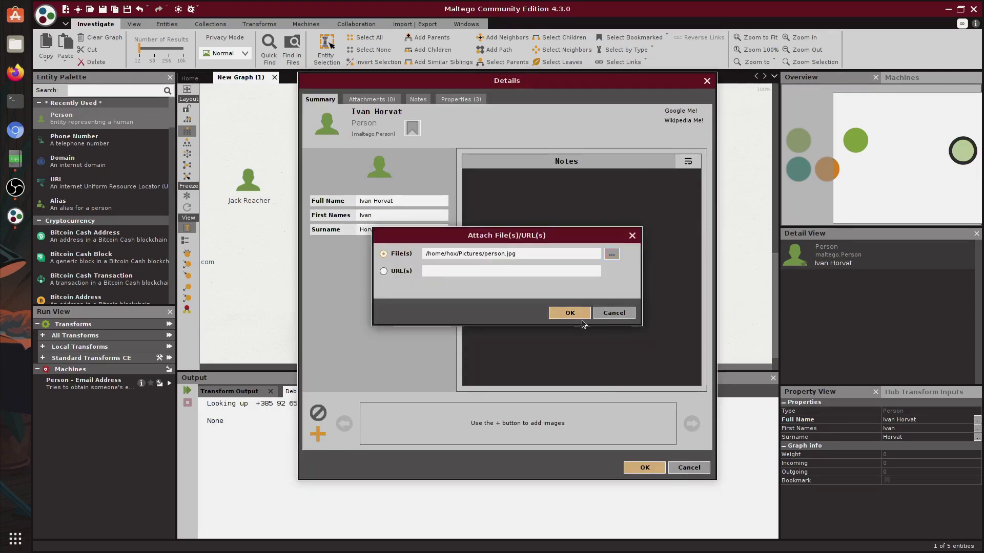
{"action": "left_click", "coordinate": [582, 317]}
Step: Review the Notes and Properties tabs, append 'a' to the first name, and save
{"action": "left_click", "coordinate": [416, 103]}
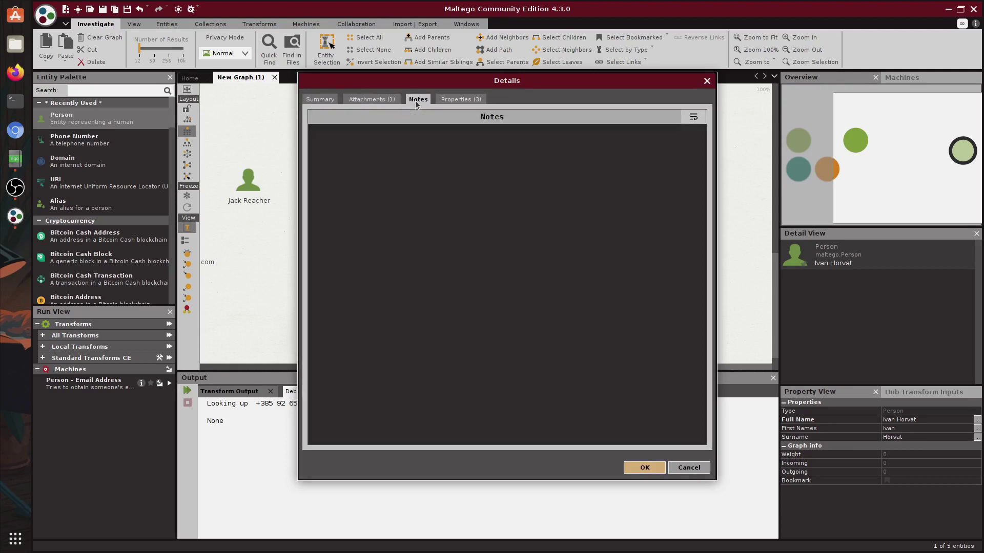
{"action": "left_click", "coordinate": [461, 99]}
{"action": "left_click", "coordinate": [320, 99]}
{"action": "left_click", "coordinate": [410, 213]}
{"action": "type", "text": "ana"}
{"action": "left_click", "coordinate": [645, 467]}
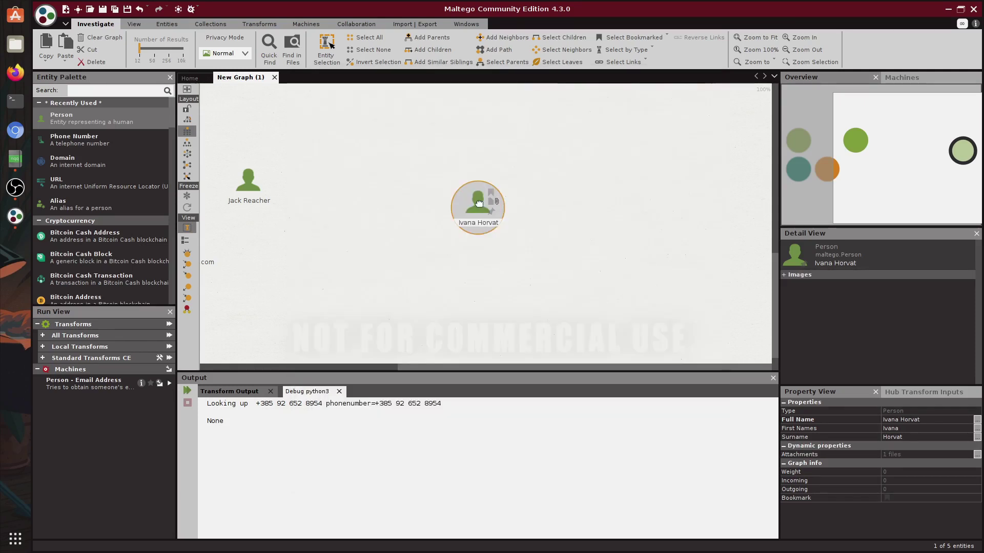
Step: Reopen the person's details and delete the attached person.jpg photo
{"action": "double_click", "coordinate": [479, 203]}
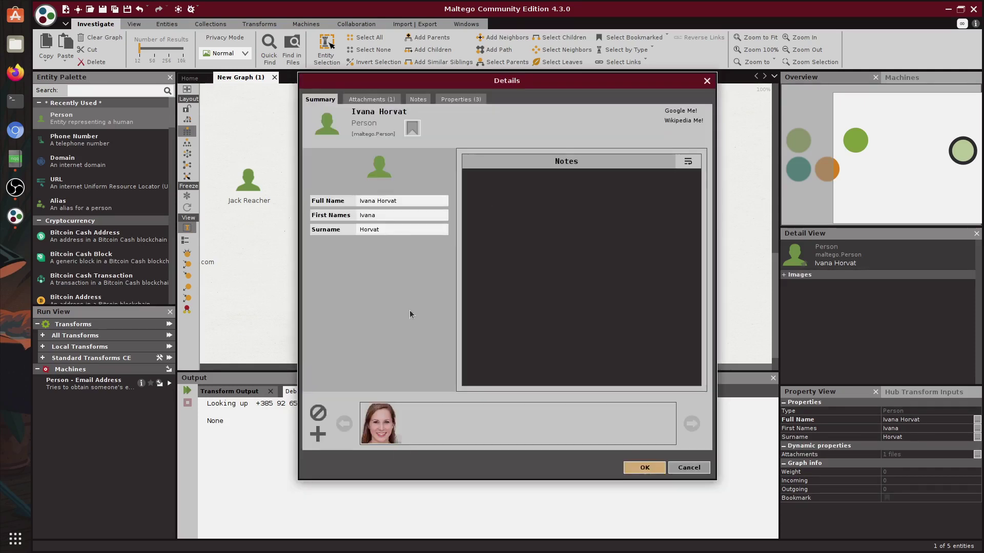
{"action": "double_click", "coordinate": [376, 427]}
{"action": "left_click", "coordinate": [373, 115]}
{"action": "left_click", "coordinate": [552, 307]}
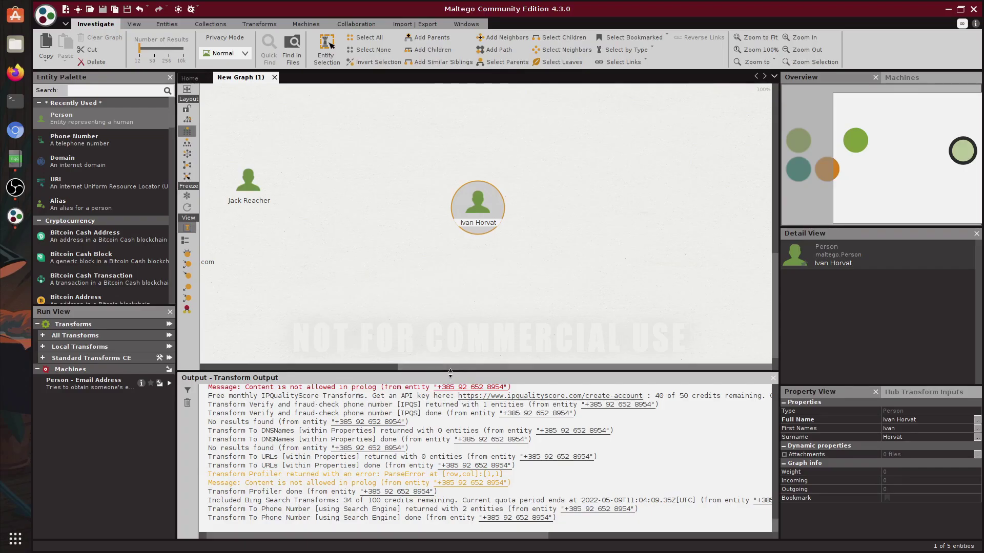
Step: Shrink the Output panel and run the Profiler local transform on the person, dismissing the error
{"action": "left_click_drag", "start_coordinate": [450, 373], "coordinate": [450, 408]}
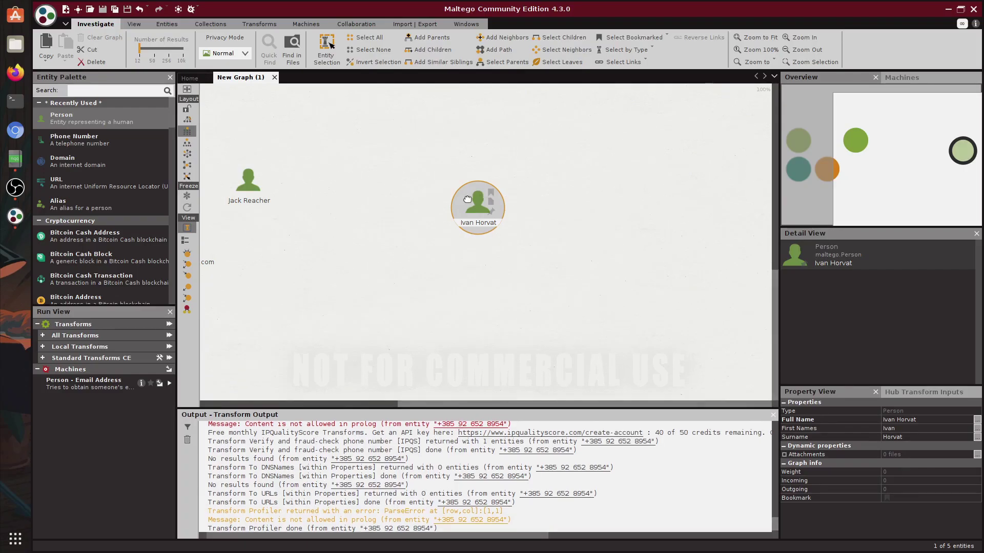
{"action": "right_click", "coordinate": [467, 199]}
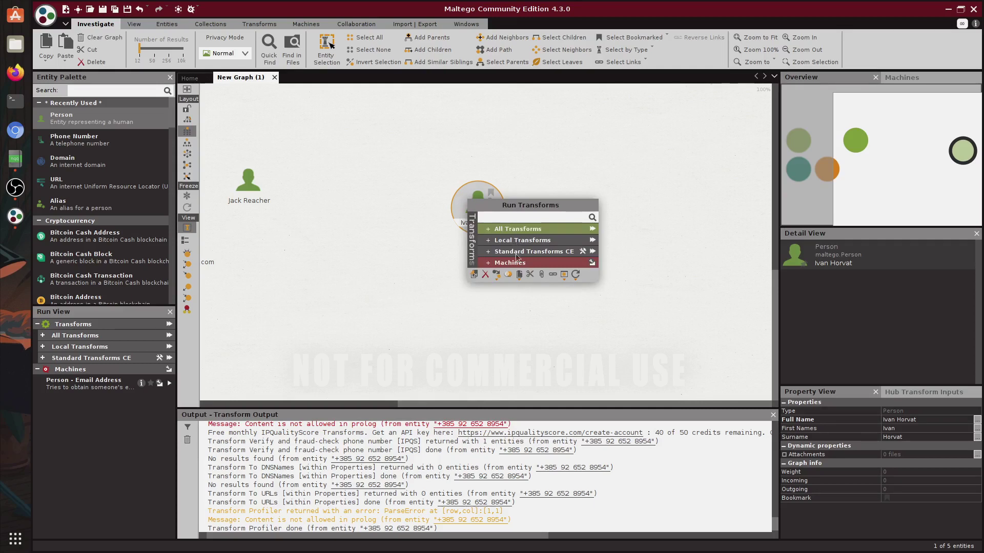
{"action": "left_click", "coordinate": [570, 243]}
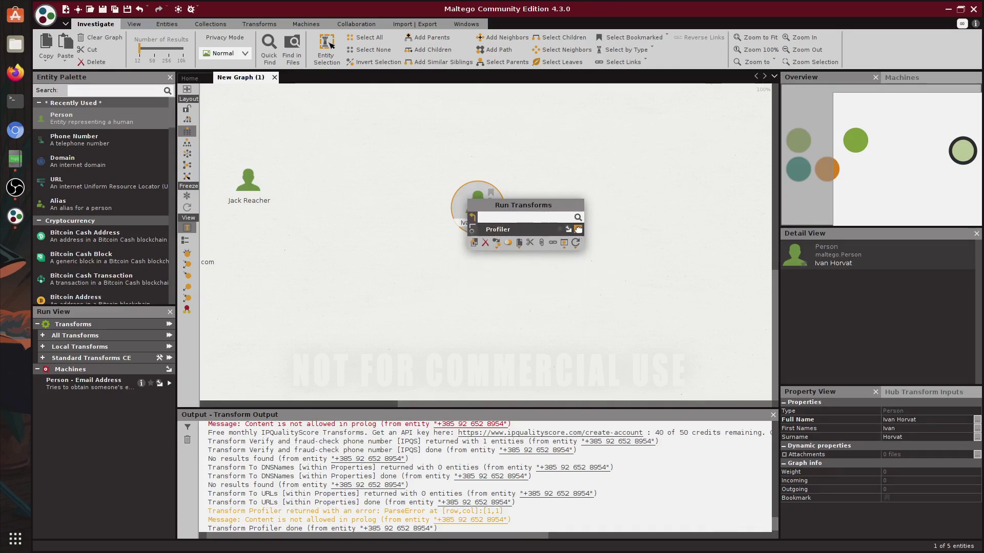
{"action": "left_click", "coordinate": [578, 229]}
{"action": "left_click", "coordinate": [521, 309]}
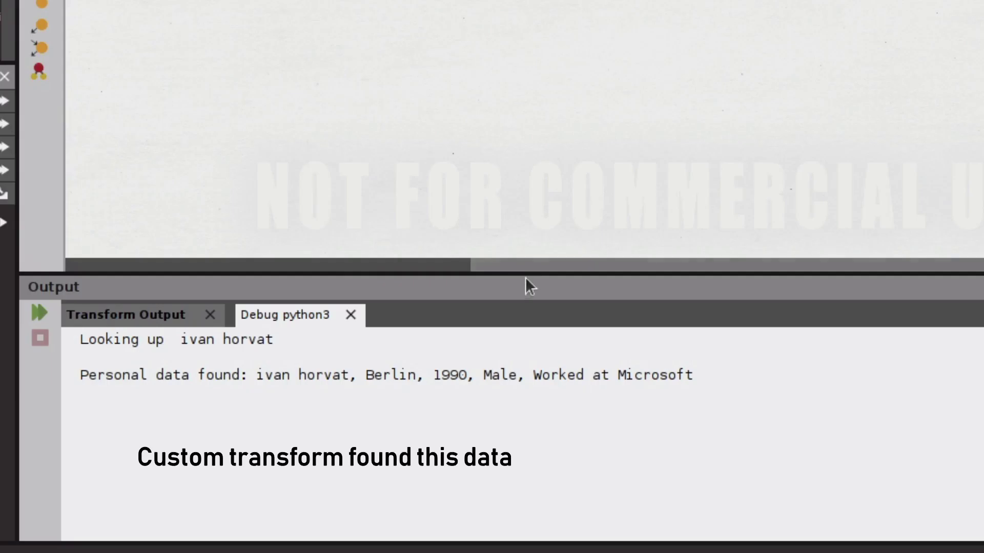
Step: Highlight the Berlin, 1990, Microsoft profile lines in the debug output
{"action": "left_click_drag", "start_coordinate": [256, 375], "coordinate": [718, 374]}
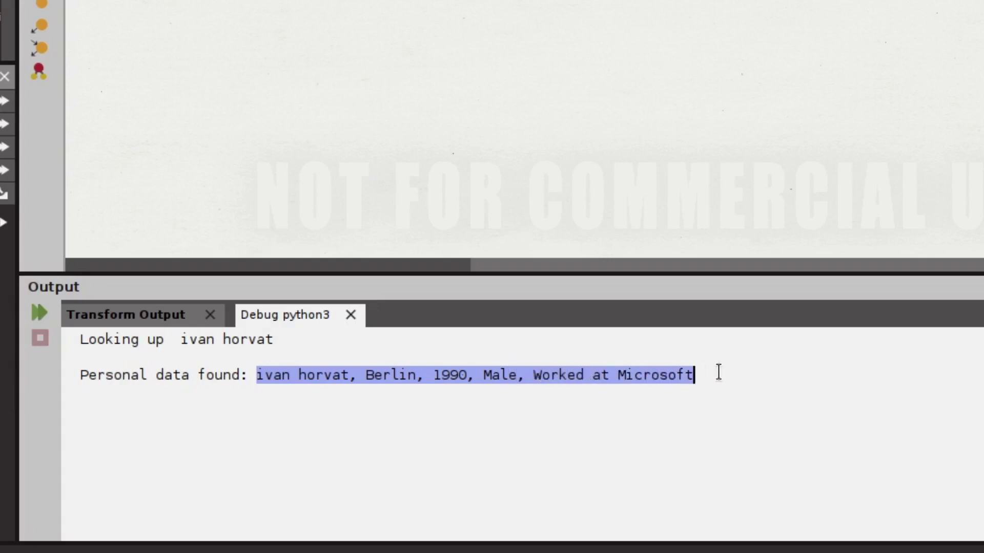
{"action": "left_click_drag", "start_coordinate": [488, 458], "coordinate": [207, 439]}
{"action": "left_click", "coordinate": [207, 461]}
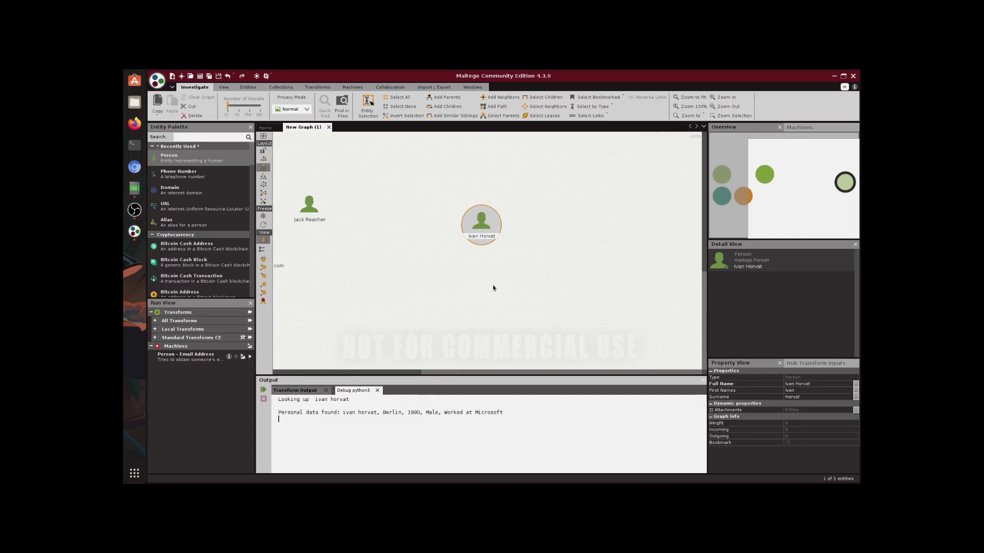
Step: Open the Transform Manager and select the Profiler transform
{"action": "left_click", "coordinate": [317, 87]}
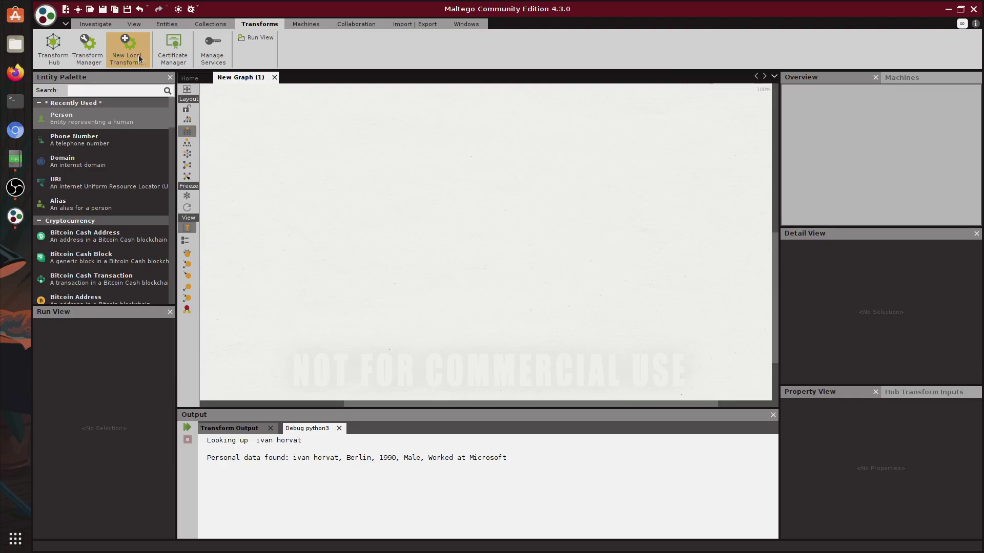
{"action": "left_click", "coordinate": [189, 106]}
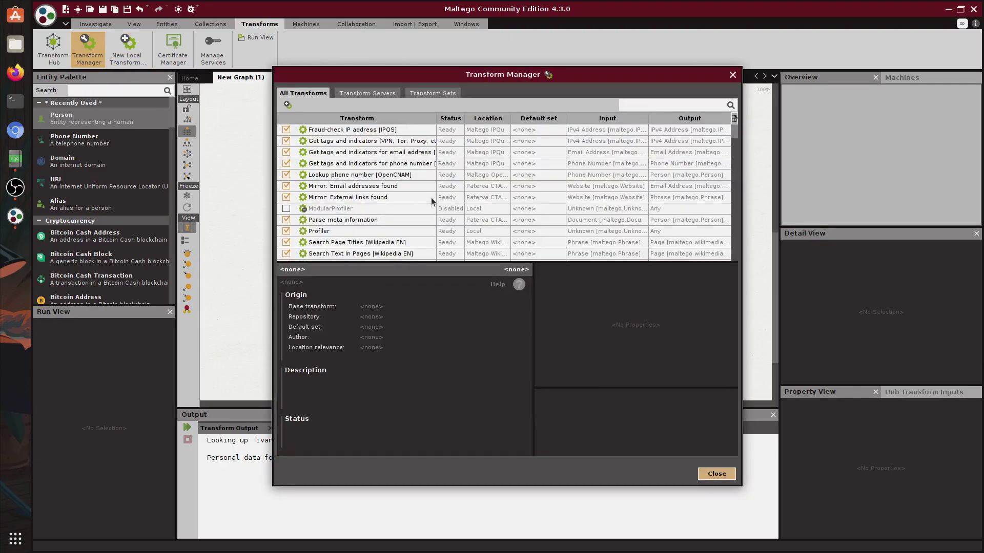
{"action": "left_click", "coordinate": [650, 106]}
{"action": "left_click", "coordinate": [638, 231]}
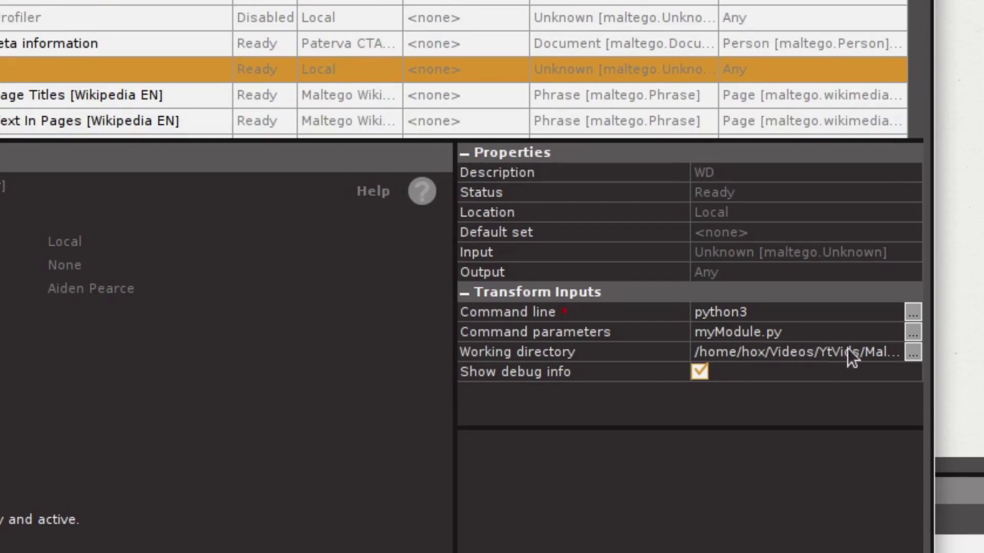
Step: Inspect Profiler's python3 command parameters (myModule.py) and its working directory value
{"action": "left_click", "coordinate": [825, 350]}
{"action": "left_click_drag", "start_coordinate": [806, 352], "coordinate": [882, 351]}
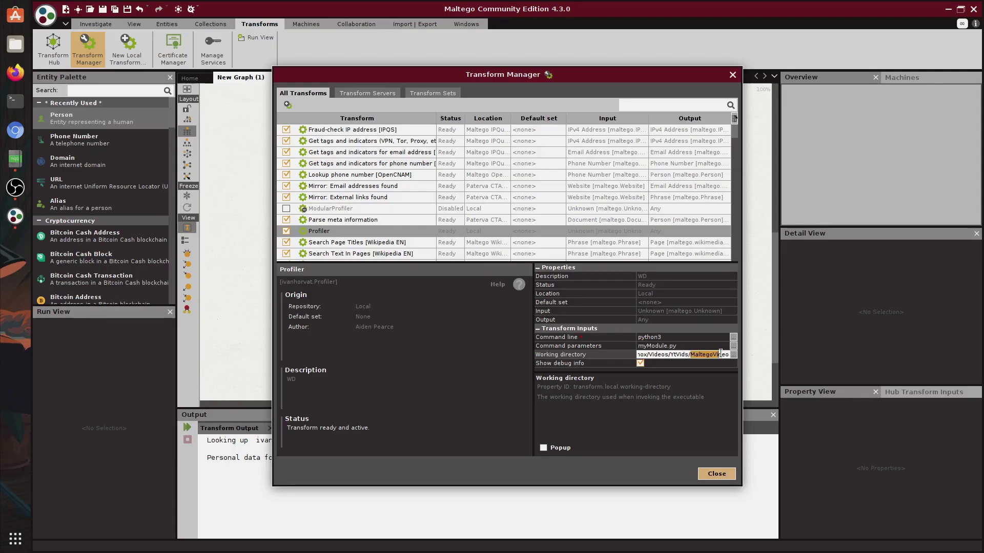
{"action": "left_click", "coordinate": [682, 345]}
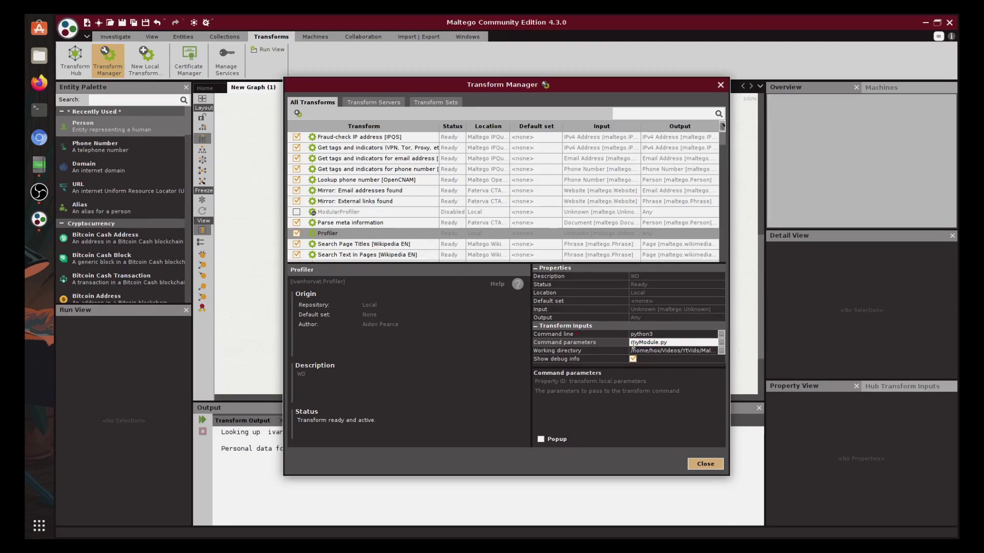
{"action": "left_click", "coordinate": [702, 356]}
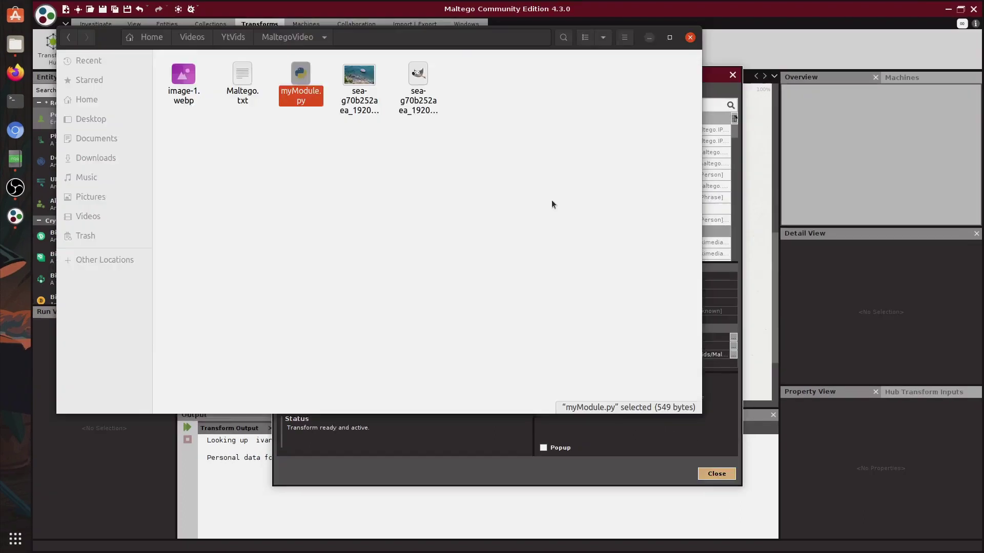
{"action": "key", "text": "Return"}
{"action": "key", "text": "Down"}
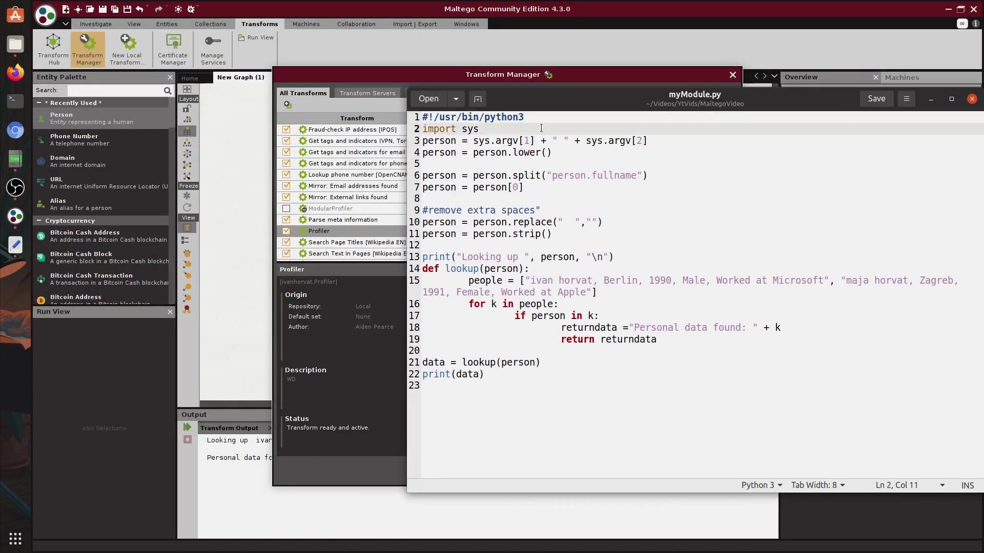
{"action": "key", "text": "shift+End"}
{"action": "left_click", "coordinate": [647, 141]}
{"action": "key", "text": "shift+Home"}
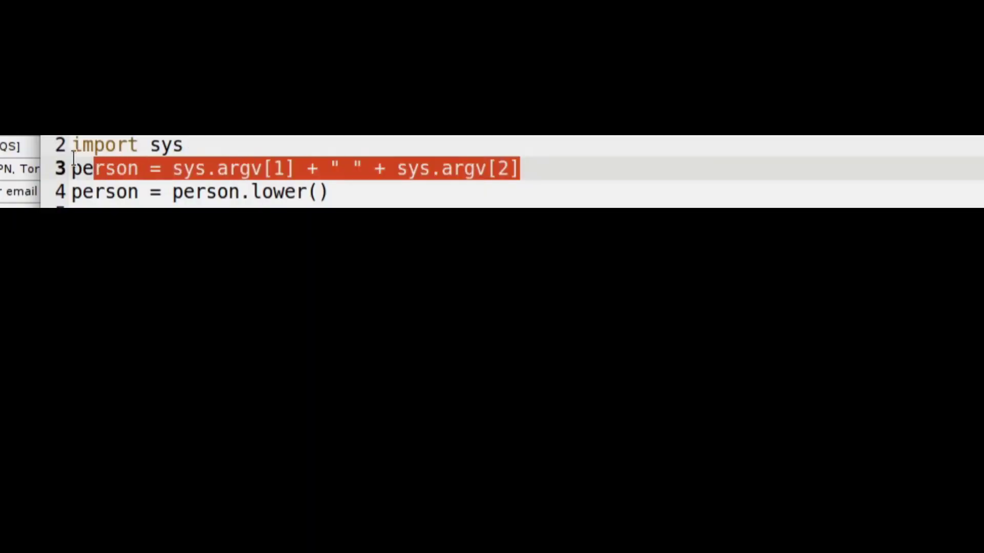
{"action": "left_click", "coordinate": [376, 165]}
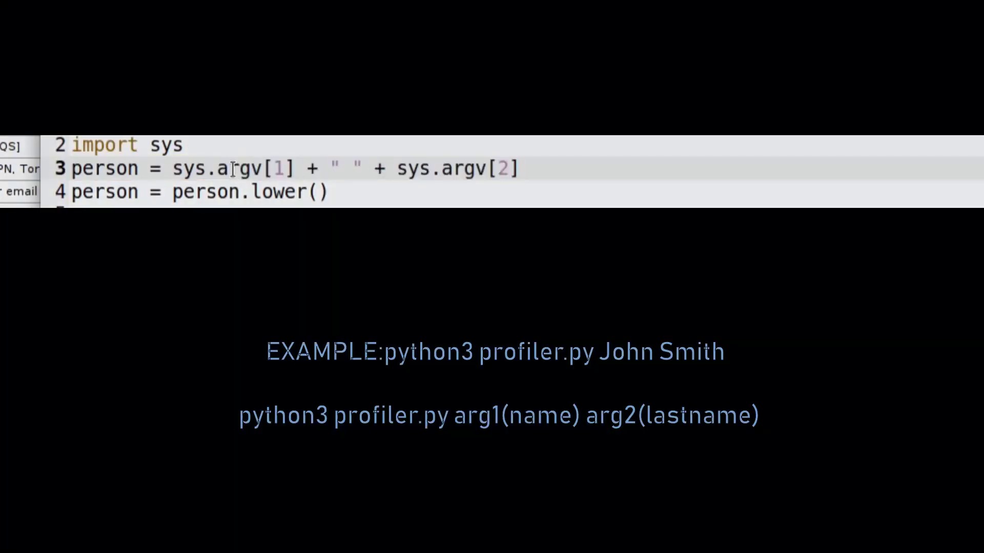
{"action": "left_click_drag", "start_coordinate": [183, 165], "coordinate": [285, 166]}
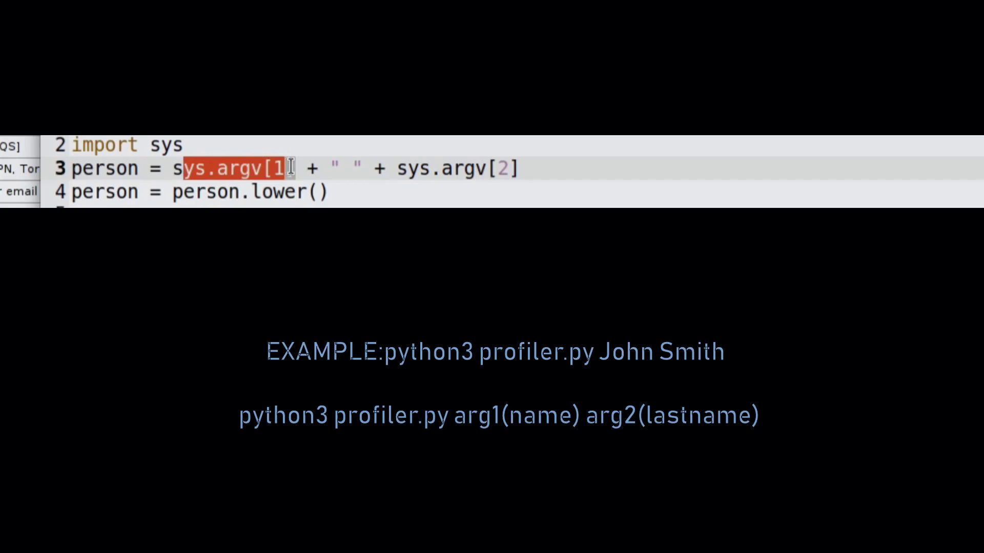
{"action": "left_click", "coordinate": [286, 167]}
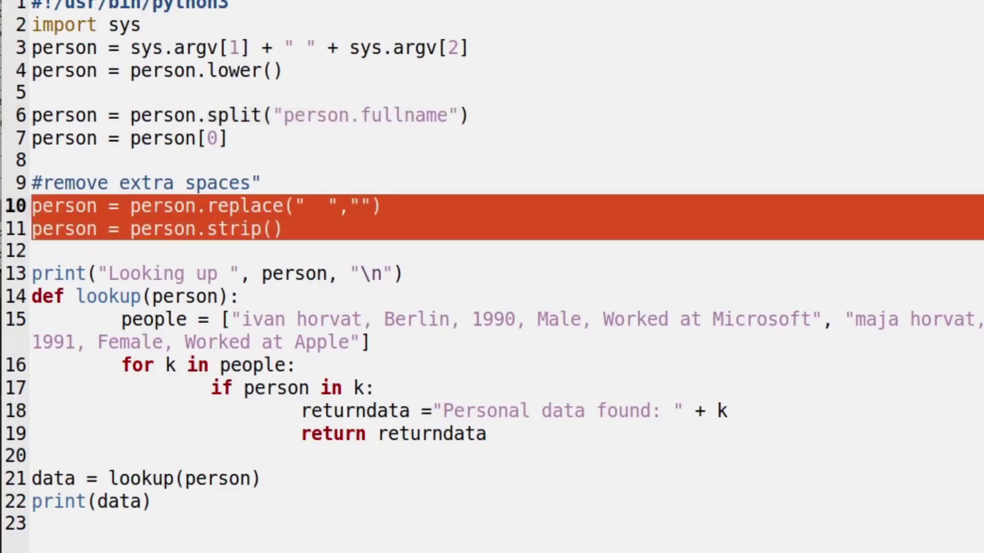
{"action": "key", "text": "shift+Up"}
{"action": "left_click", "coordinate": [352, 251]}
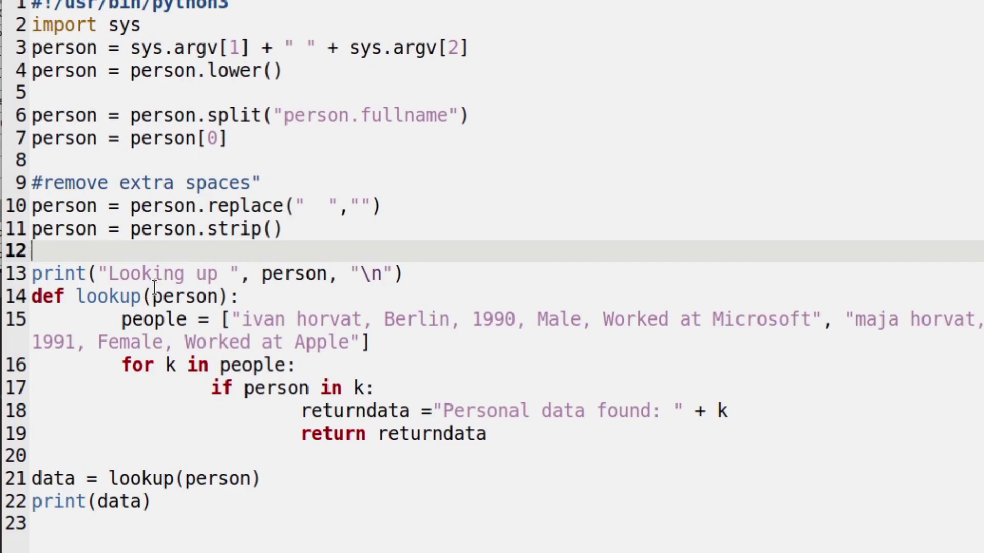
{"action": "left_click", "coordinate": [287, 228]}
{"action": "left_click_drag", "start_coordinate": [287, 229], "coordinate": [187, 183]}
{"action": "left_click", "coordinate": [317, 206]}
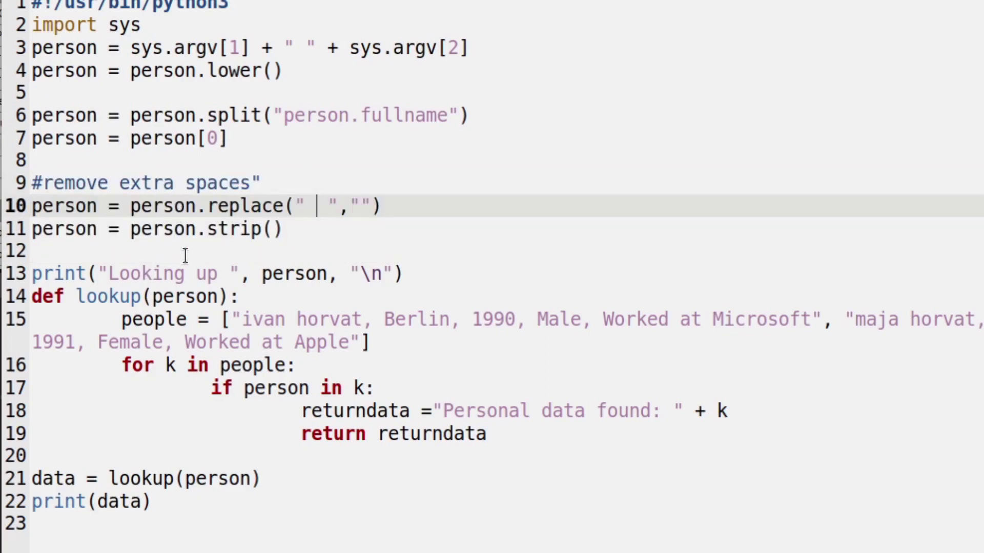
{"action": "left_click_drag", "start_coordinate": [34, 274], "coordinate": [469, 276]}
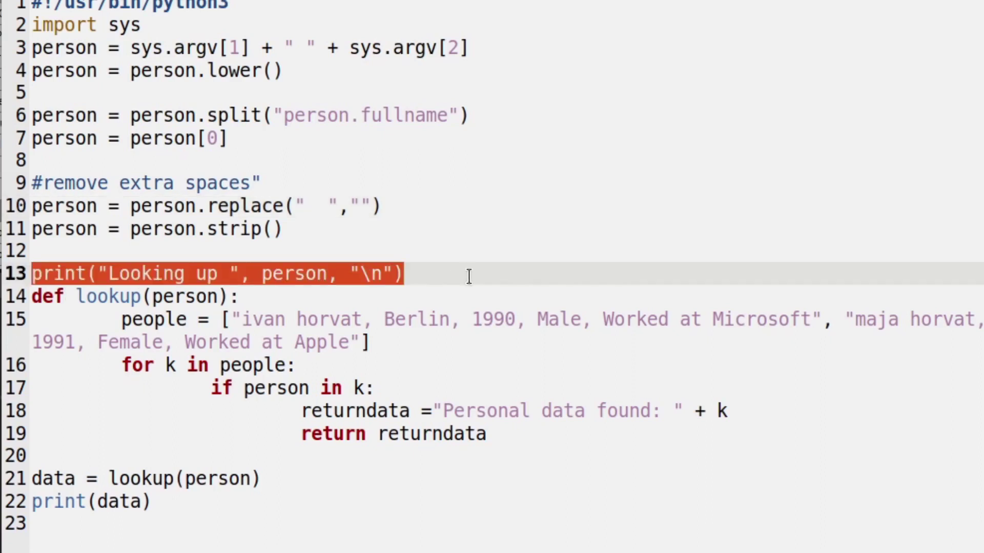
{"action": "left_click", "coordinate": [471, 276]}
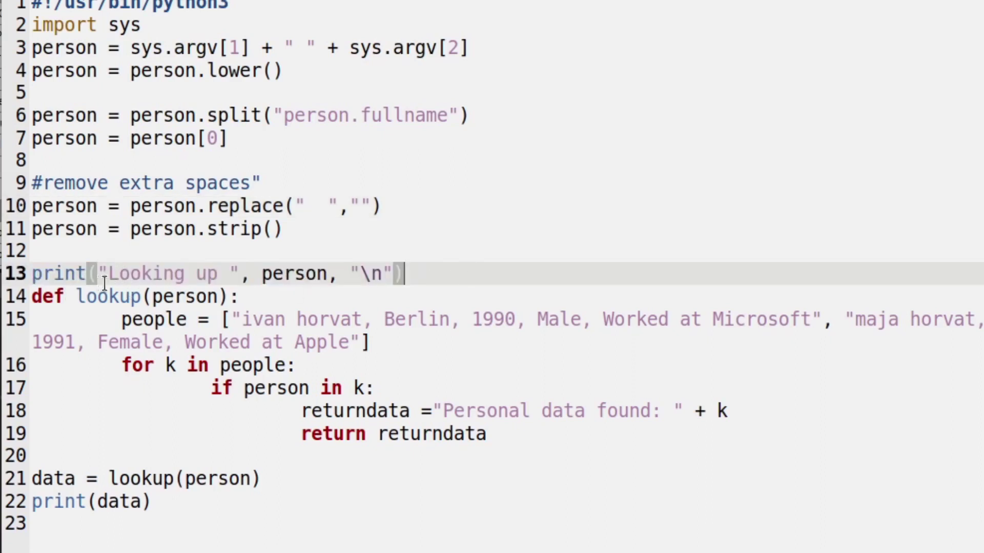
{"action": "left_click", "coordinate": [78, 296]}
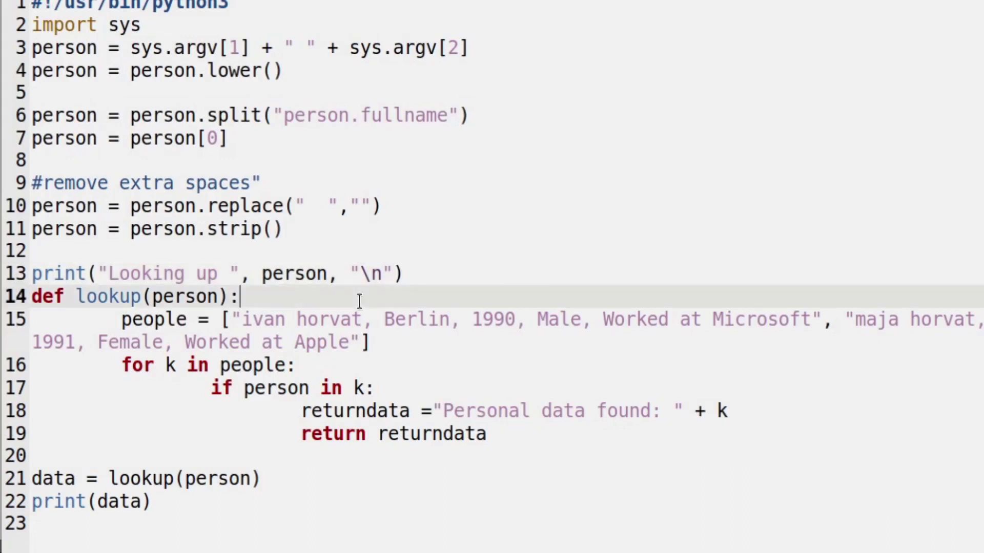
{"action": "left_click_drag", "start_coordinate": [52, 296], "coordinate": [228, 296]}
{"action": "left_click", "coordinate": [229, 297]}
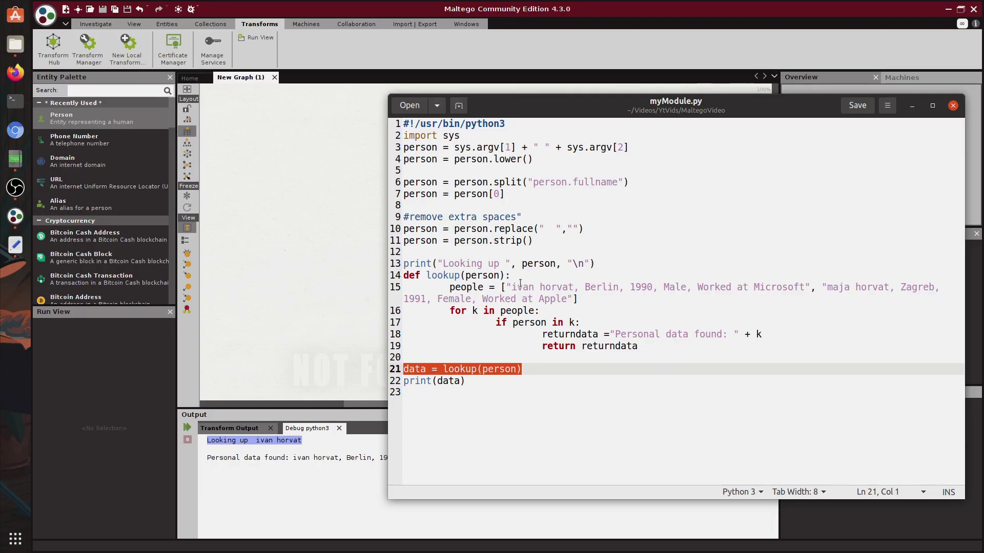
{"action": "left_click_drag", "start_coordinate": [449, 310], "coordinate": [812, 278]}
{"action": "left_click", "coordinate": [830, 295]}
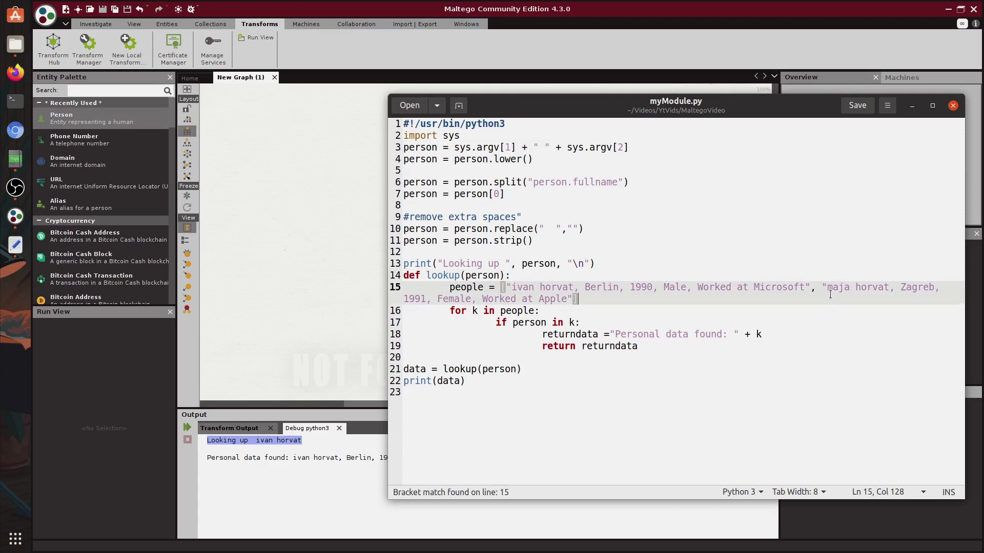
{"action": "double_click", "coordinate": [840, 287]}
{"action": "double_click", "coordinate": [521, 288]}
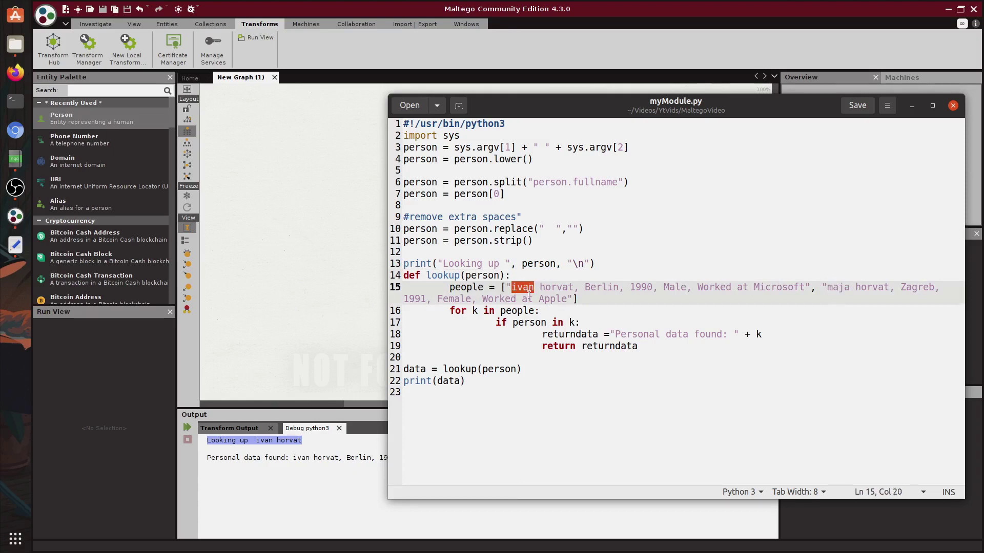
{"action": "left_click_drag", "start_coordinate": [491, 321], "coordinate": [583, 322]}
{"action": "left_click", "coordinate": [583, 322]}
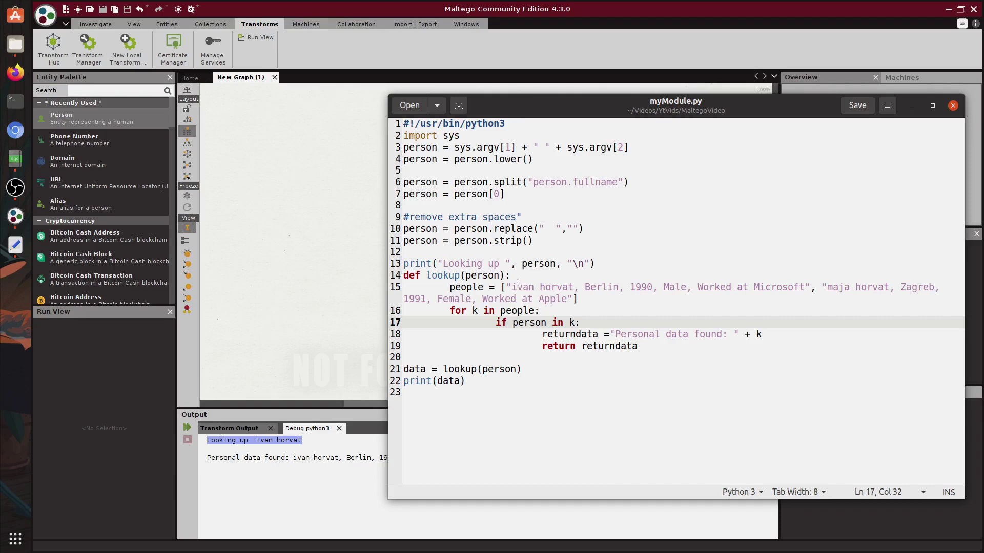
{"action": "left_click_drag", "start_coordinate": [502, 287], "coordinate": [810, 287]}
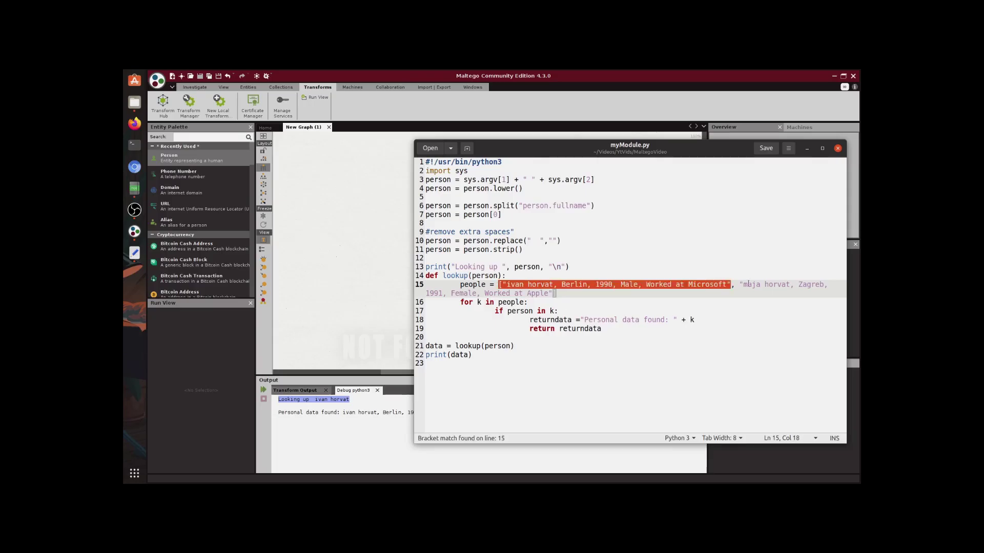
{"action": "left_click_drag", "start_coordinate": [740, 285], "coordinate": [694, 320]}
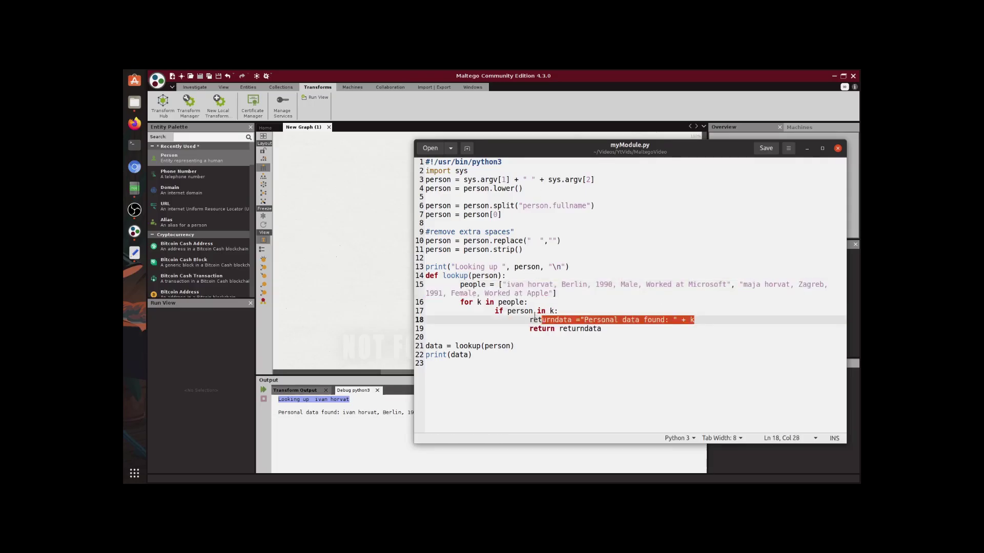
{"action": "left_click_drag", "start_coordinate": [506, 285], "coordinate": [727, 285]}
{"action": "left_click", "coordinate": [549, 283]}
{"action": "left_click_drag", "start_coordinate": [553, 285], "coordinate": [506, 285]}
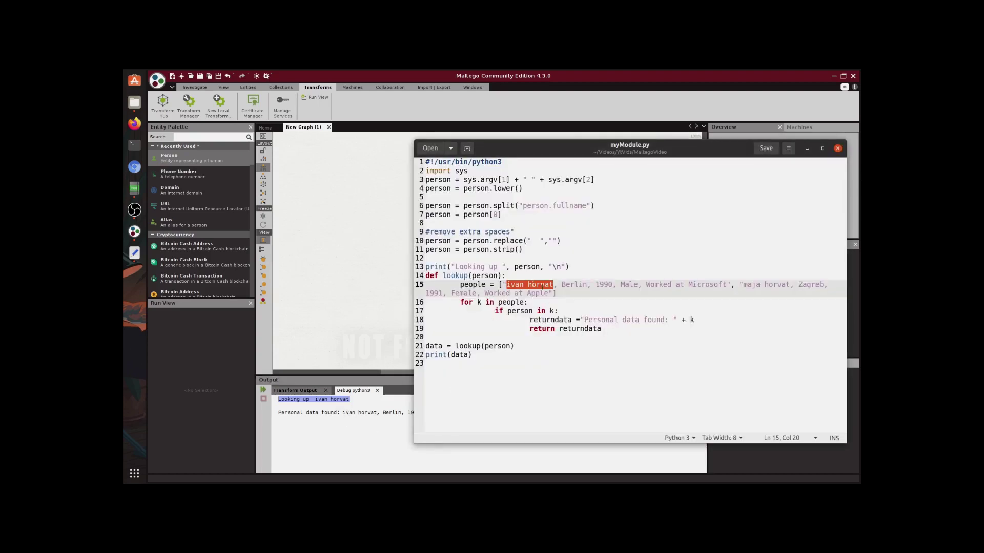
{"action": "left_click", "coordinate": [507, 364]}
{"action": "left_click", "coordinate": [514, 346]}
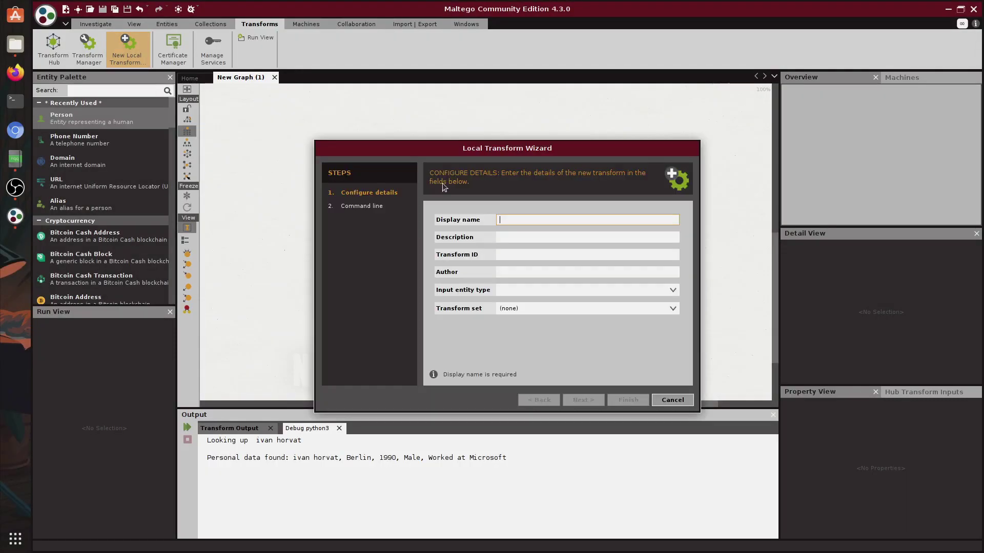
Step: Name the new local transform 'Myscript' and move through the description and author fields
{"action": "type", "text": "Myscript"}
{"action": "key", "text": "Tab"}
{"action": "type", "text": "-"}
{"action": "key", "text": "Tab"}
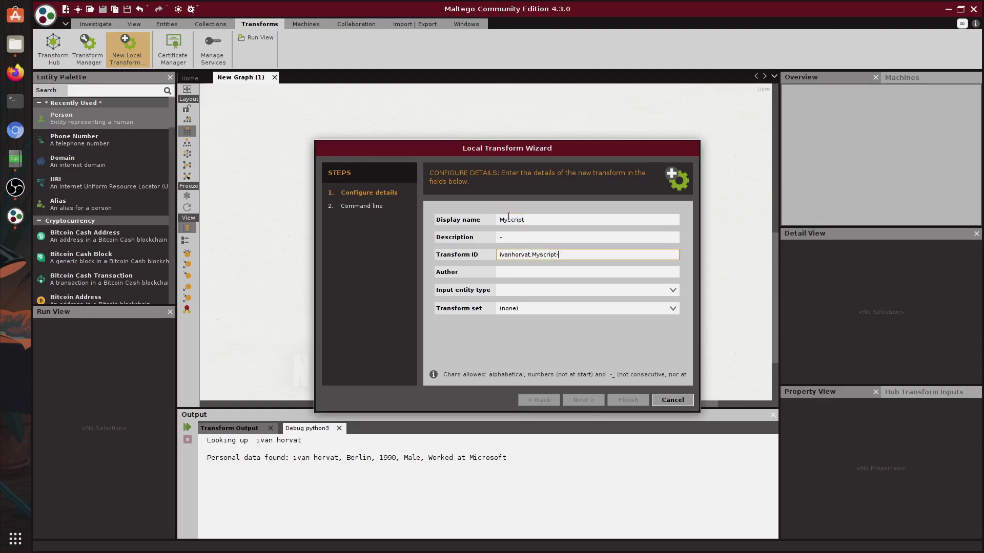
{"action": "key", "text": "Tab"}
{"action": "type", "text": "-"}
{"action": "key", "text": "Tab"}
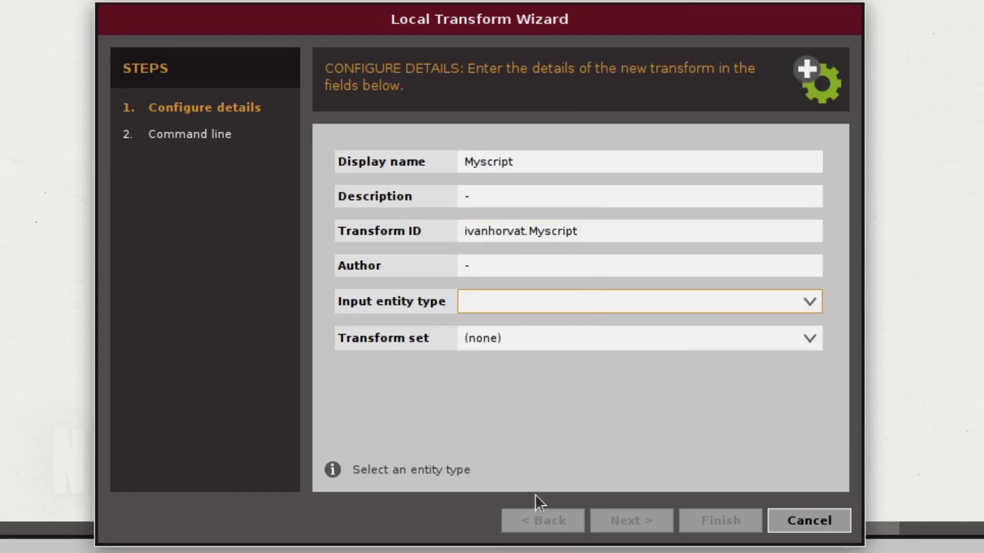
Step: Browse the input entity types and transform sets lists without choosing any
{"action": "left_click", "coordinate": [618, 311]}
{"action": "left_click_drag", "start_coordinate": [816, 351], "coordinate": [813, 442]}
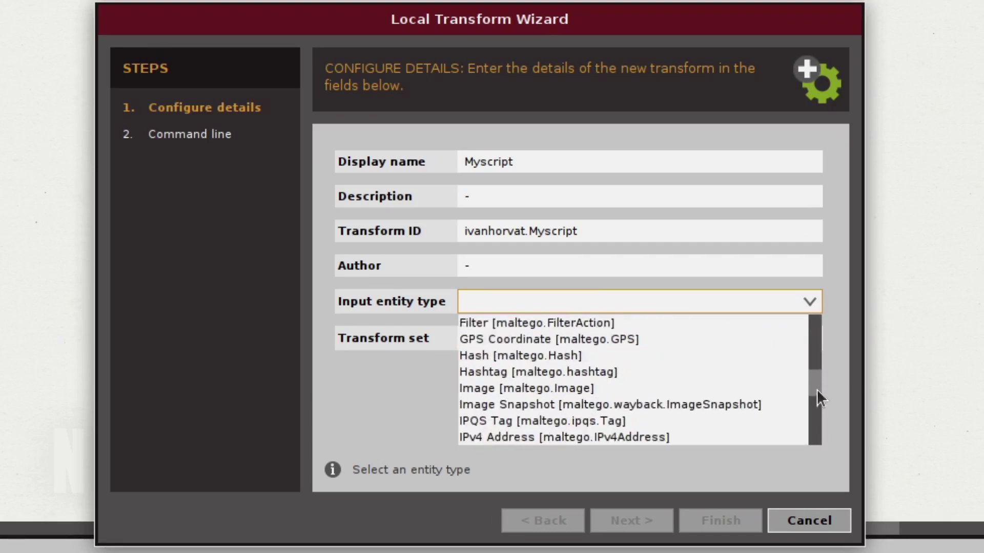
{"action": "left_click_drag", "start_coordinate": [674, 358], "coordinate": [669, 282]}
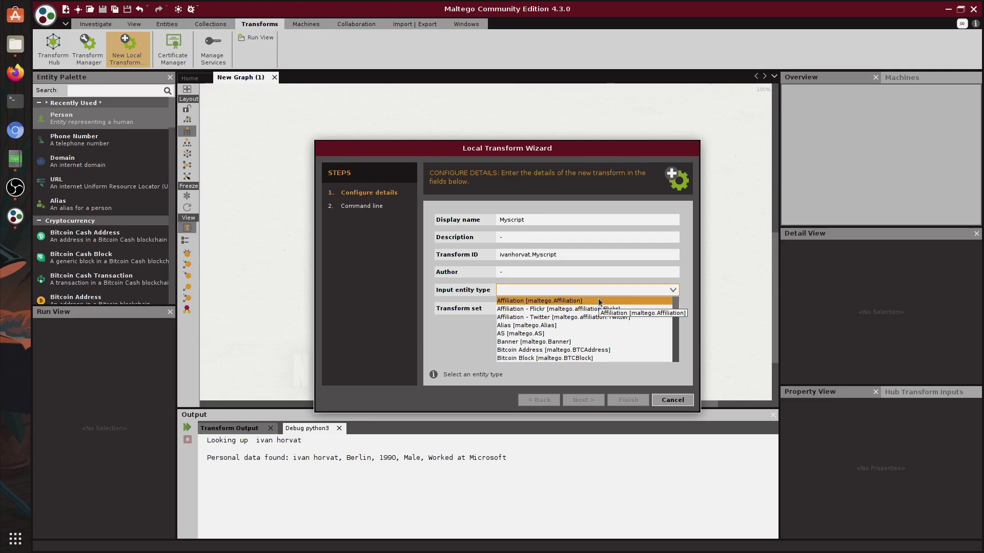
{"action": "key", "text": "shift+Tab"}
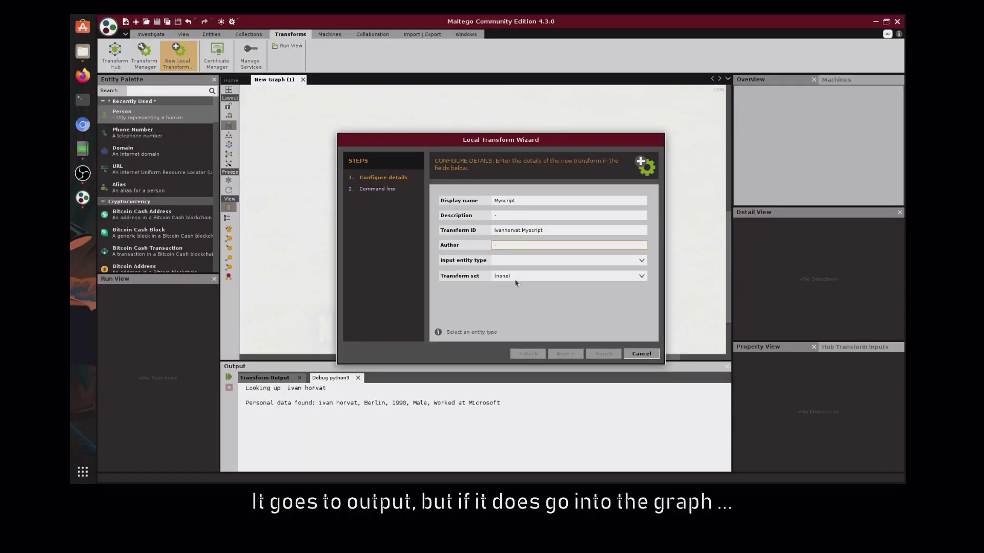
{"action": "left_click", "coordinate": [666, 308]}
{"action": "scroll", "coordinate": [633, 300], "scroll_direction": "down", "scroll_amount": 5}
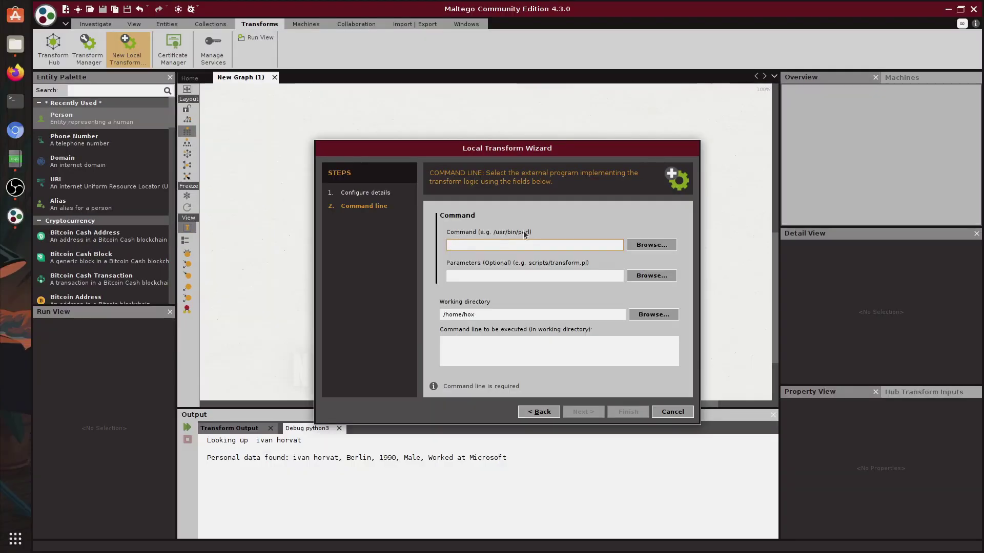
Step: Set Command to python3 and Parameters to myscript.py, check the working directory, then cancel the wizard
{"action": "type", "text": "python3"}
{"action": "left_click", "coordinate": [508, 276]}
{"action": "type", "text": "myscript.py"}
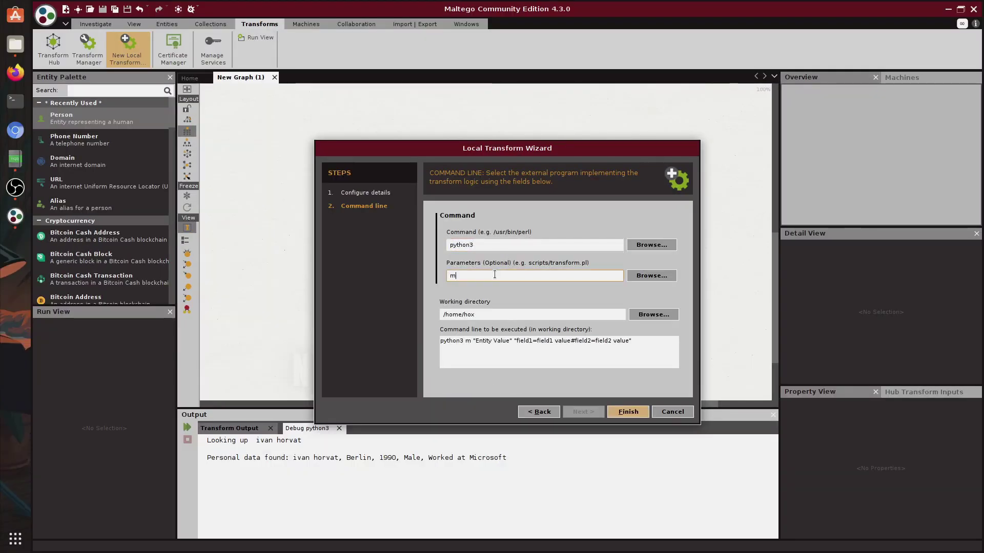
{"action": "left_click", "coordinate": [615, 315]}
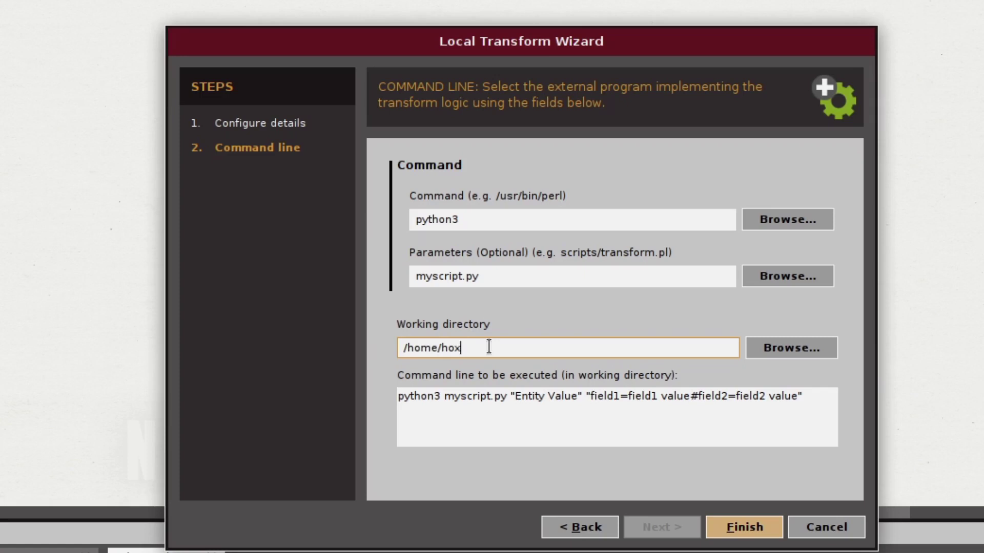
{"action": "double_click", "coordinate": [489, 347]}
{"action": "left_click", "coordinate": [558, 356]}
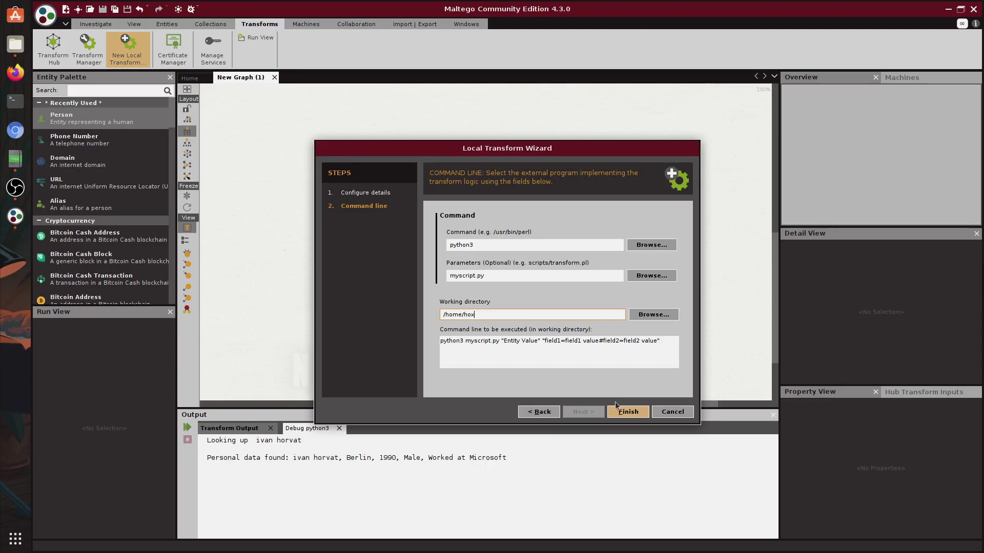
{"action": "left_click", "coordinate": [686, 413]}
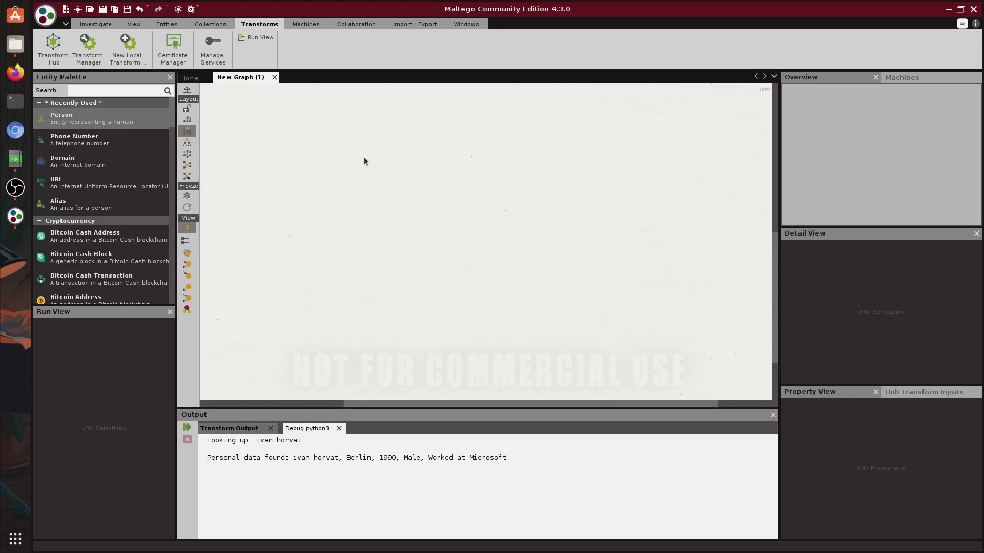
Step: Drag across the empty graph canvas and highlight the 'Personal data found' line in the debug output
{"action": "left_click_drag", "start_coordinate": [468, 178], "coordinate": [610, 271]}
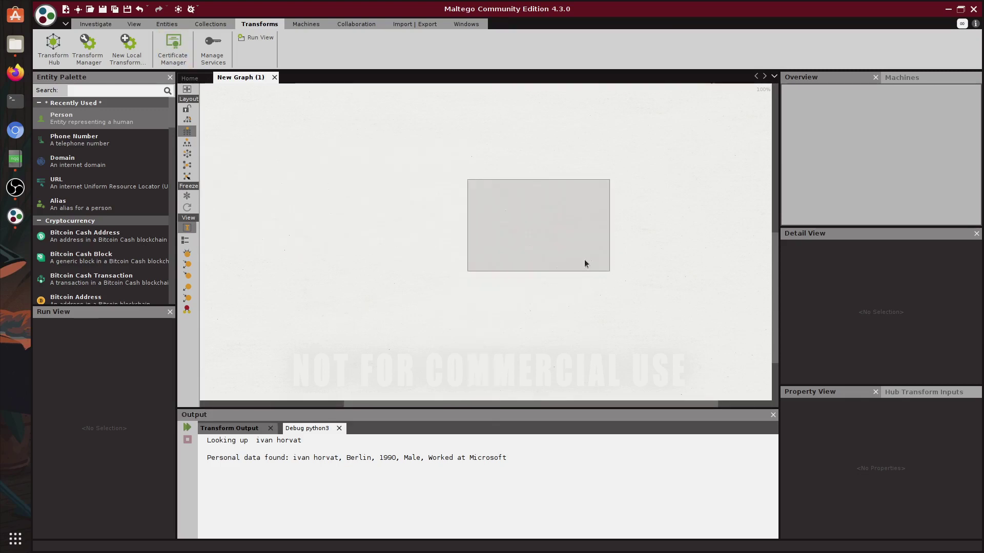
{"action": "left_click_drag", "start_coordinate": [662, 152], "coordinate": [477, 212]}
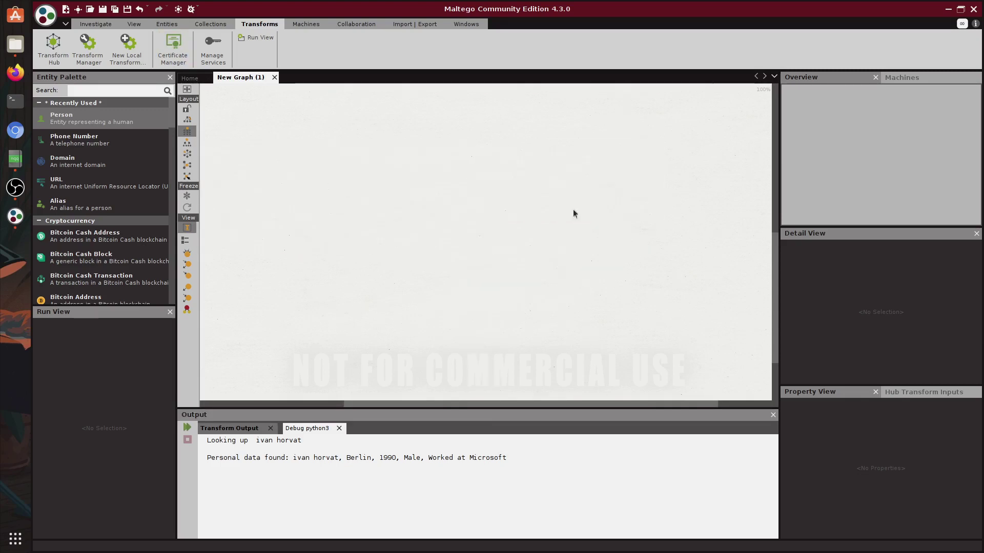
{"action": "left_click_drag", "start_coordinate": [537, 447], "coordinate": [434, 458]}
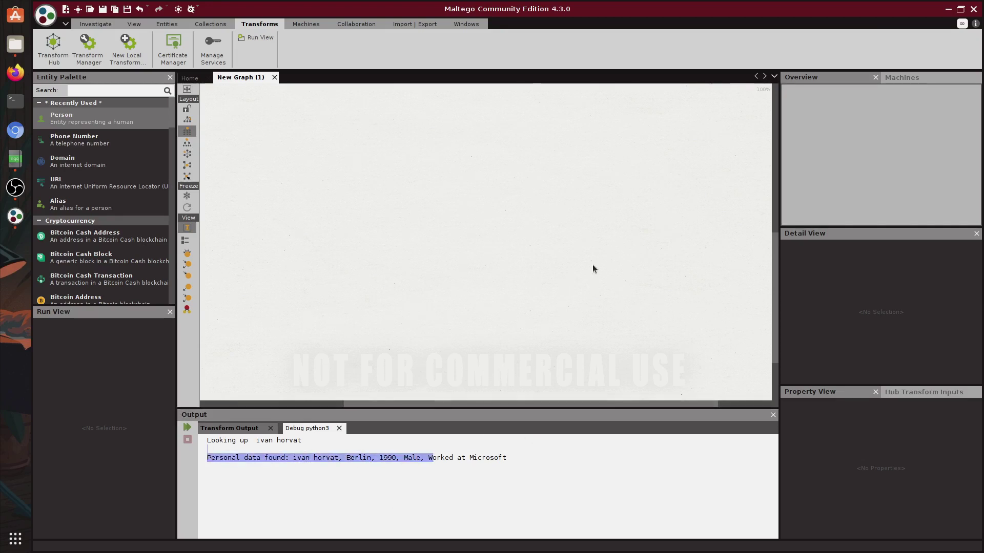